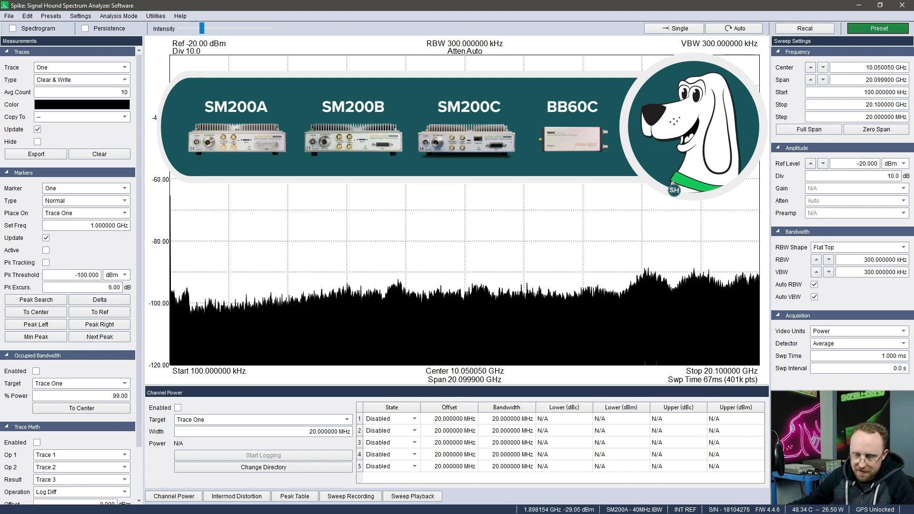
Change Spike's analysis mode to Noise Figure from the analysis modes list
left_click(126, 17)
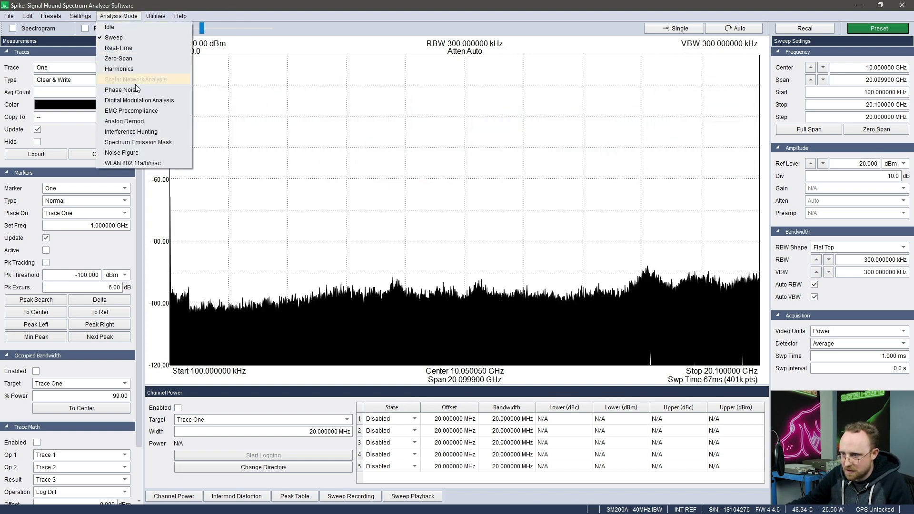
left_click(127, 152)
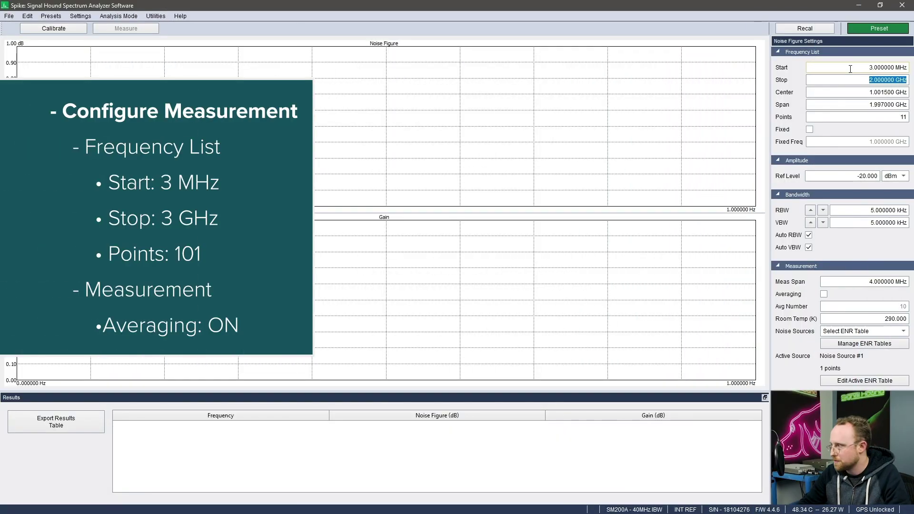
Set the stop frequency to 3 GHz and the number of points to 101
type("3")
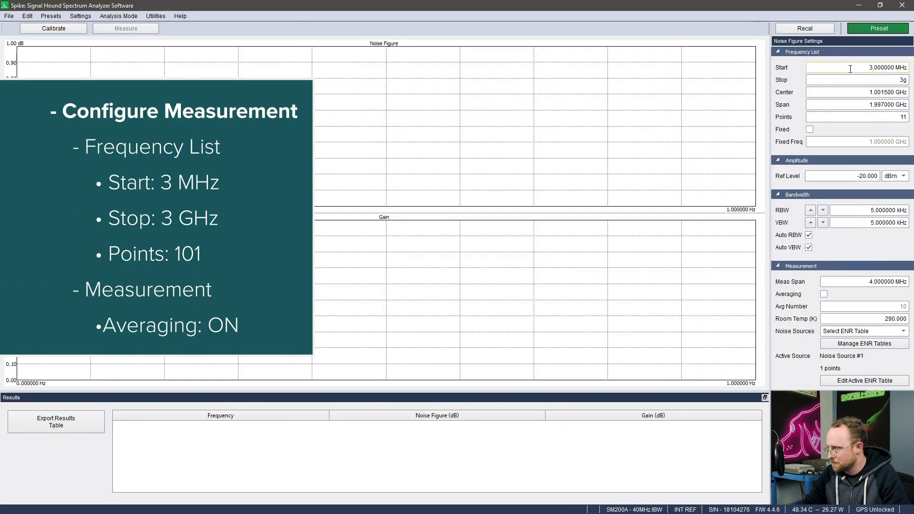
type("g")
key("Return")
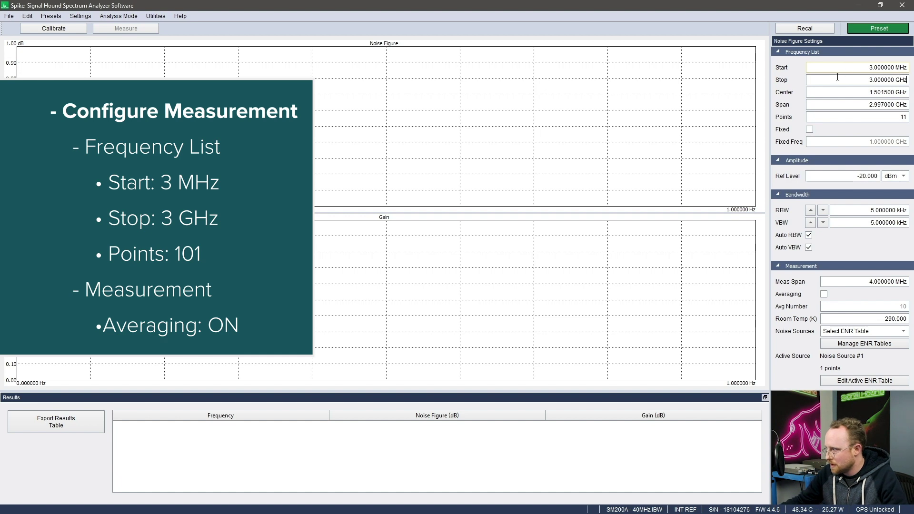
left_click(859, 94)
left_click(856, 106)
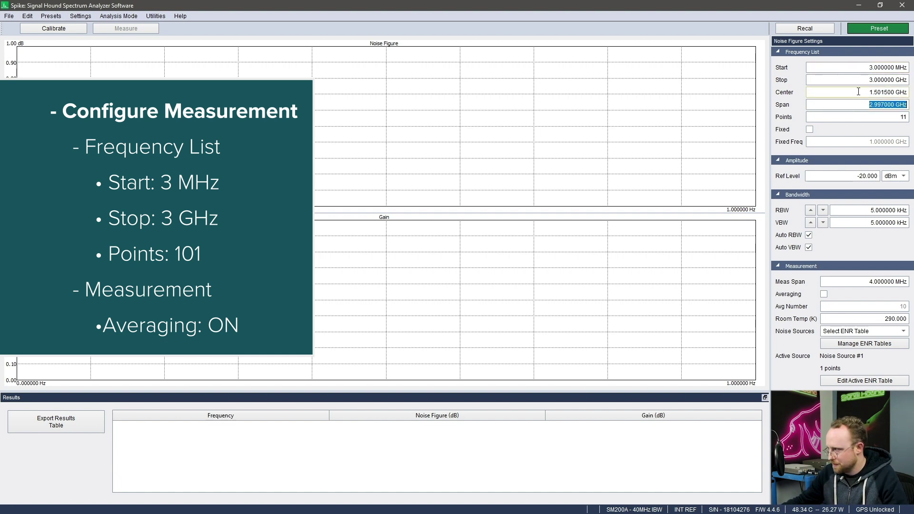
left_click(861, 118)
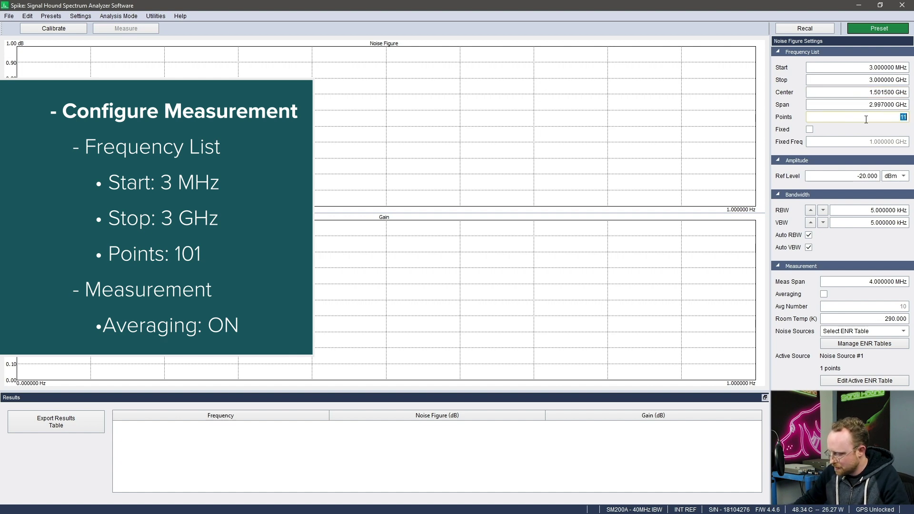
type("101")
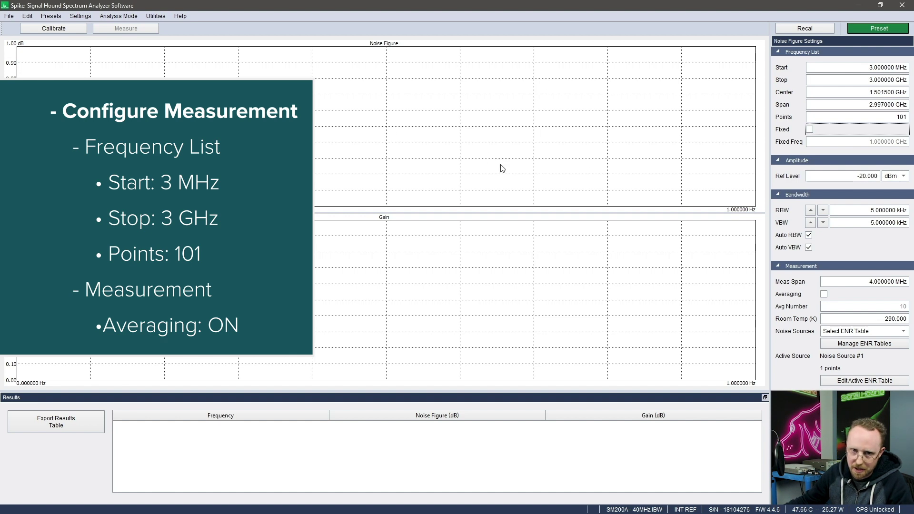
left_click(811, 130)
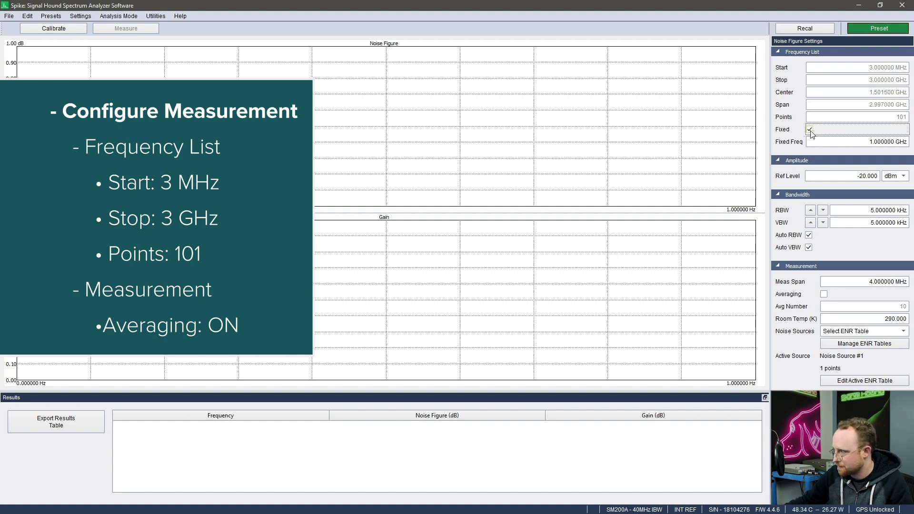
left_click(858, 145)
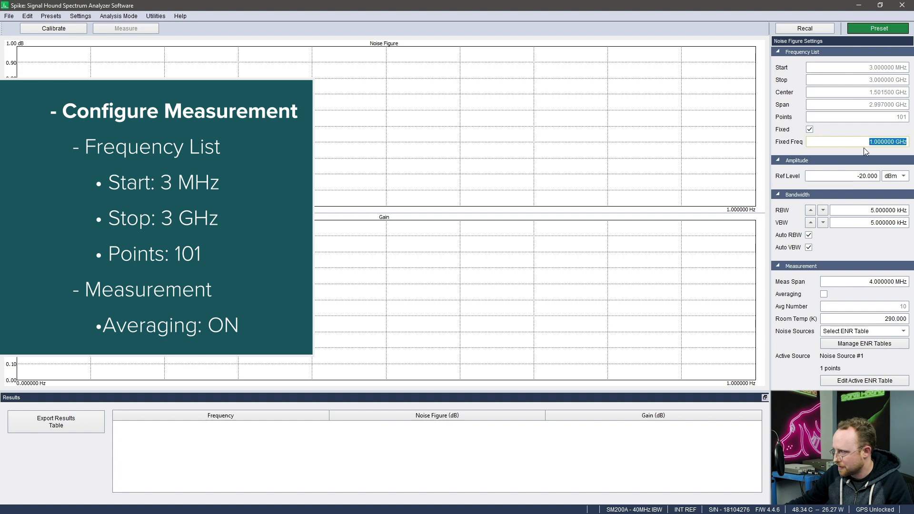
left_click(810, 131)
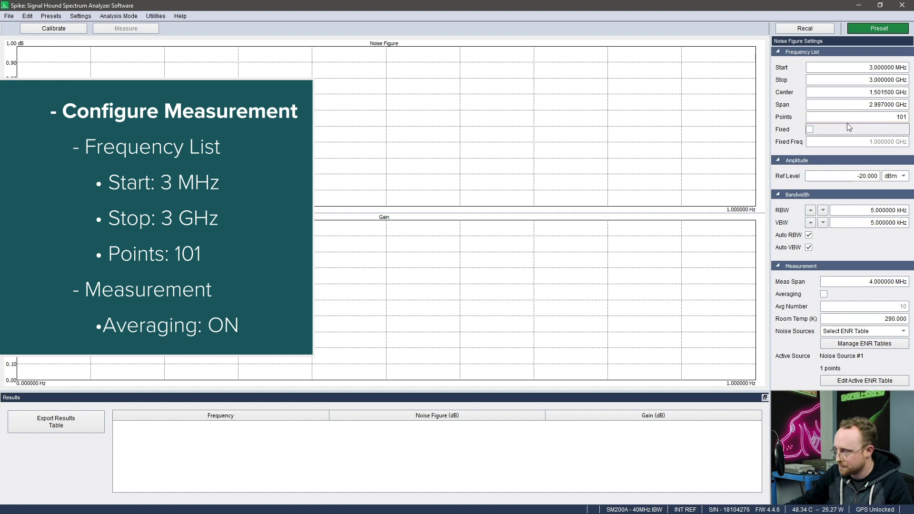
left_click(853, 175)
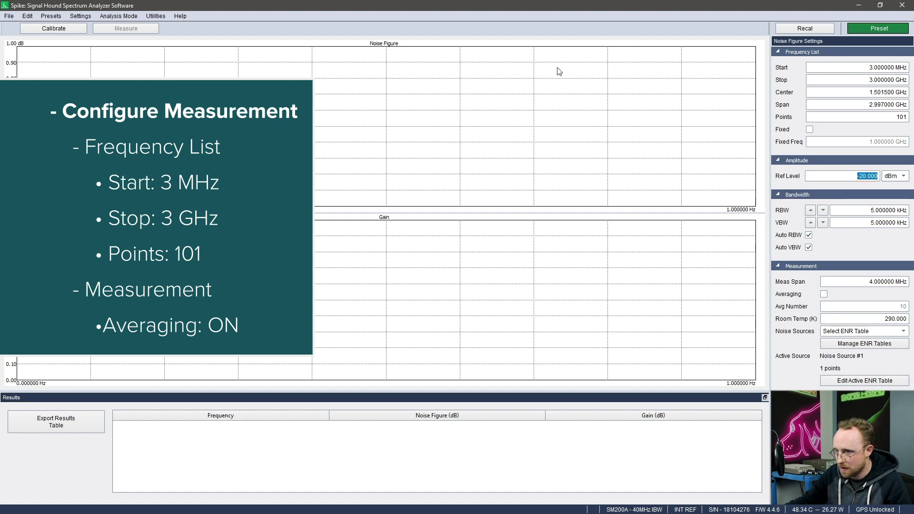
left_click(858, 207)
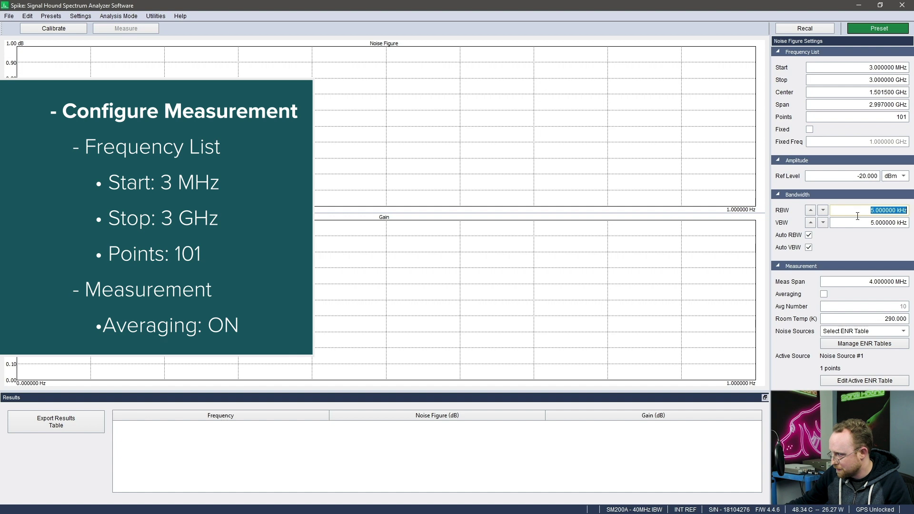
left_click(859, 223)
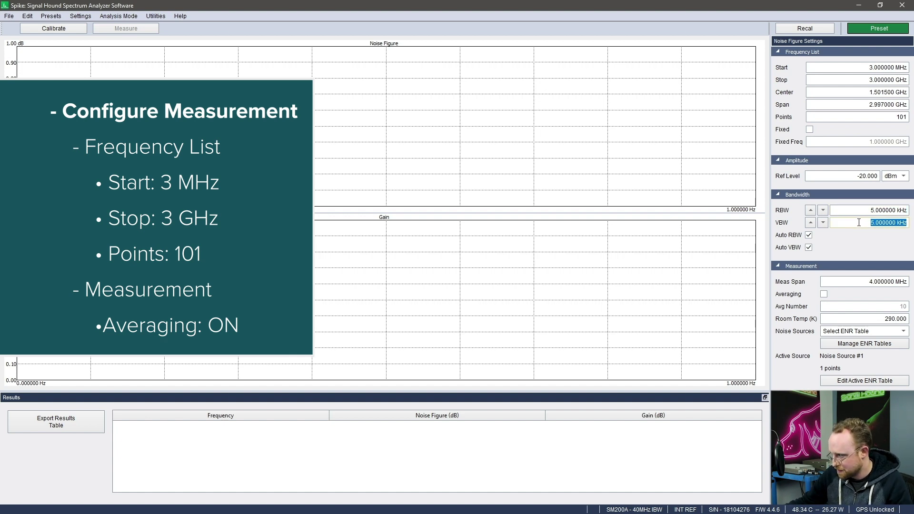
left_click(856, 281)
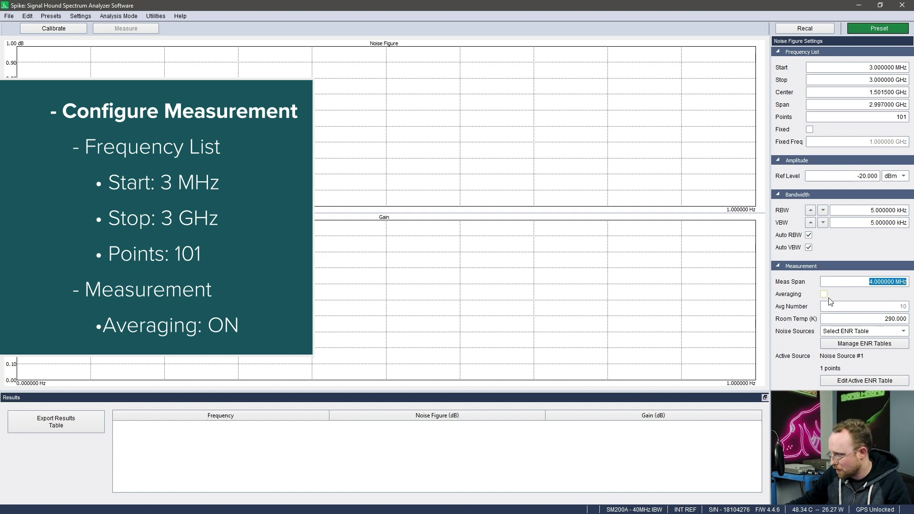
left_click(825, 294)
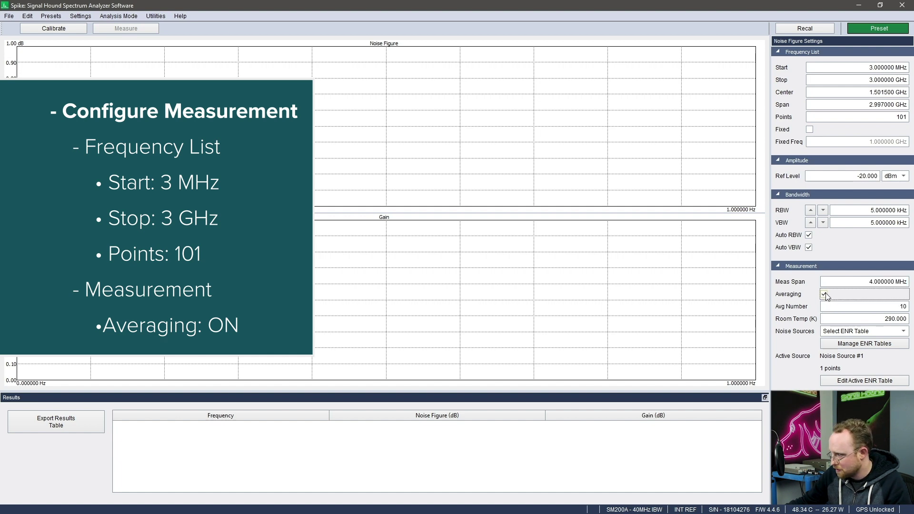
Enable averaging with 10 averages and a room temperature of 290 K
double_click(874, 305)
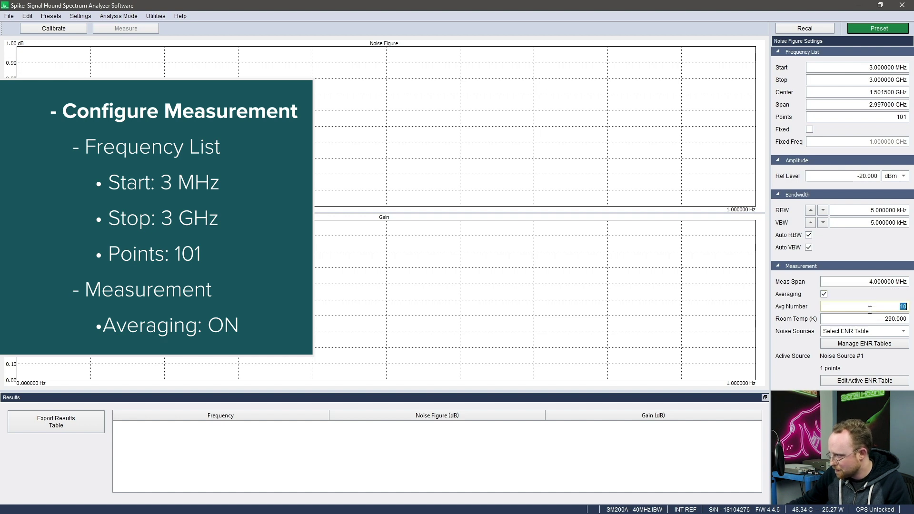
double_click(869, 319)
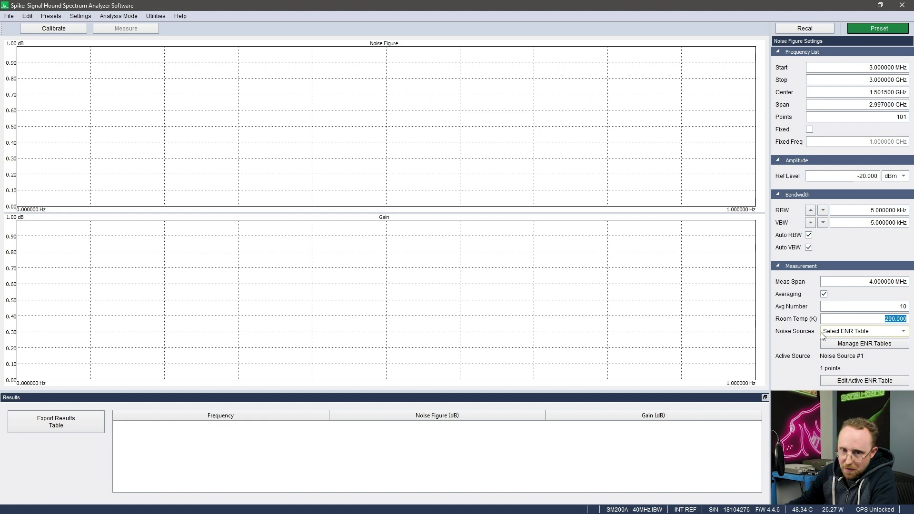
Review the active ENR table and noise source list, then bring up the ENR Tables manager
left_click(836, 382)
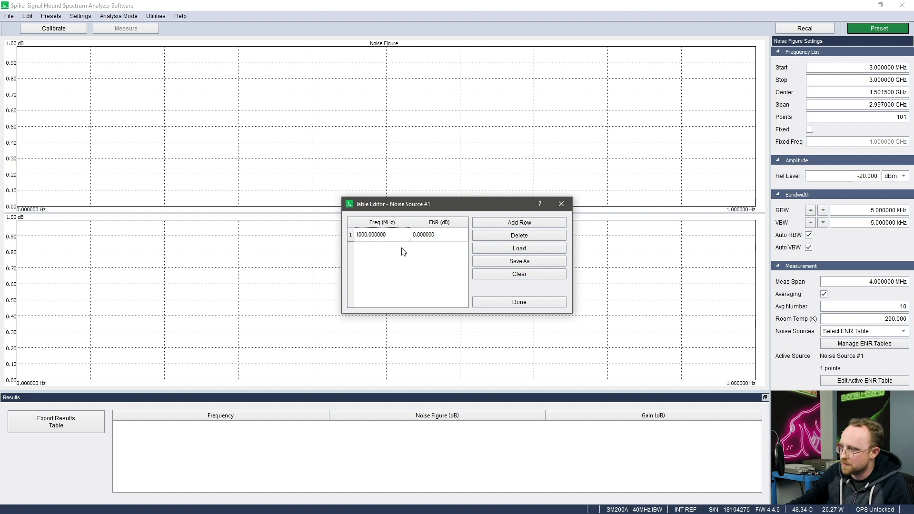
left_click(562, 206)
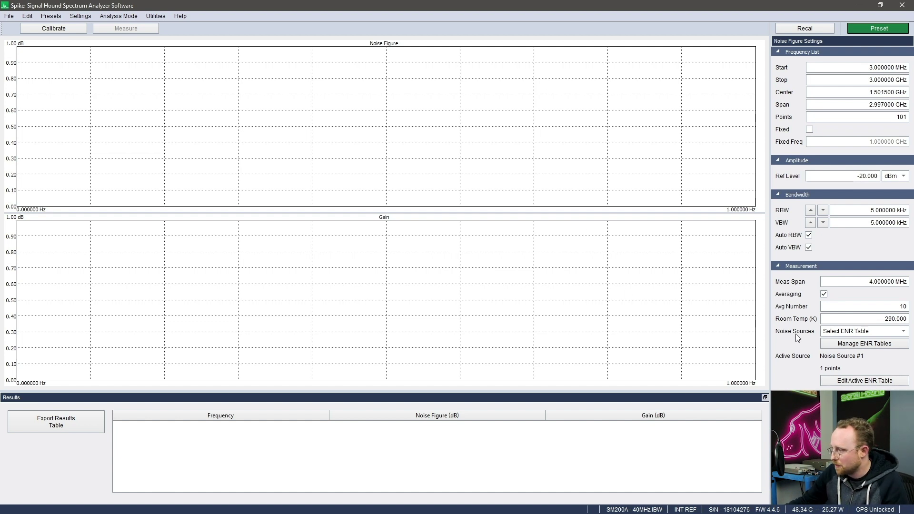
left_click(830, 335)
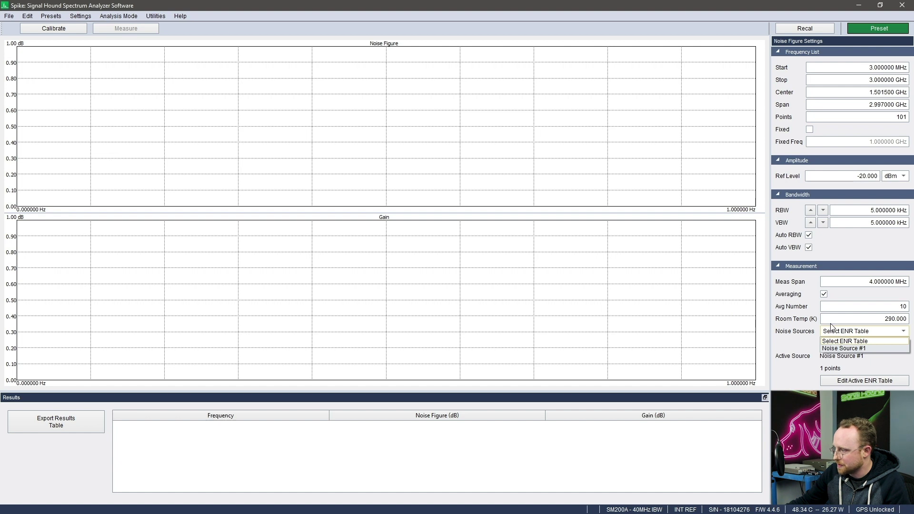
left_click(803, 342)
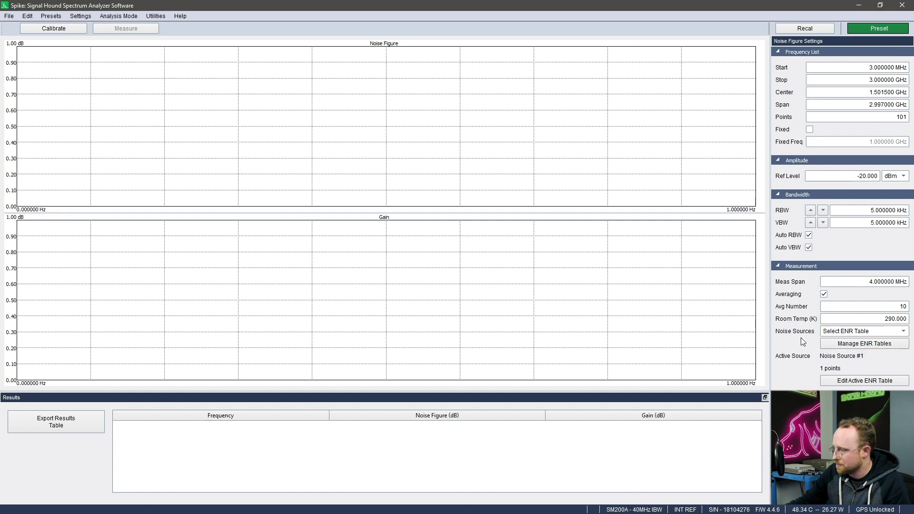
left_click(843, 348)
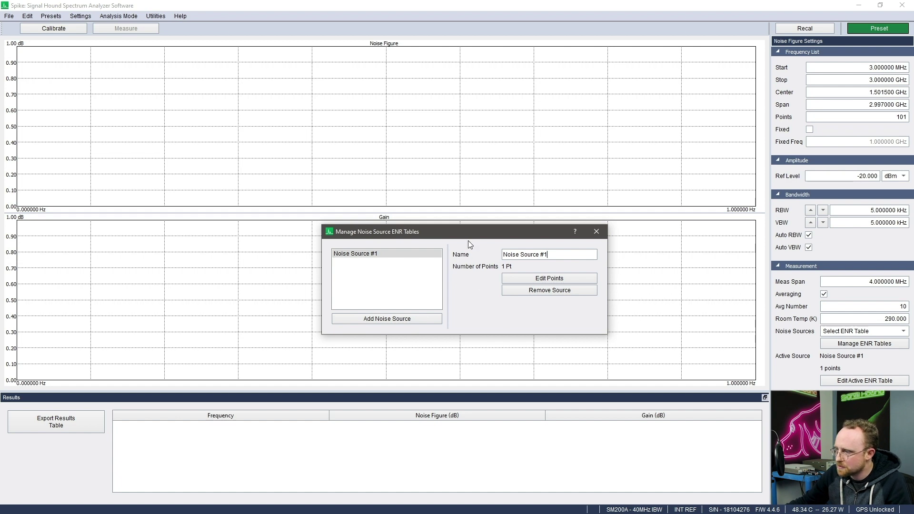
Add a new noise source and name it 'Keysight 346B'
left_click(386, 321)
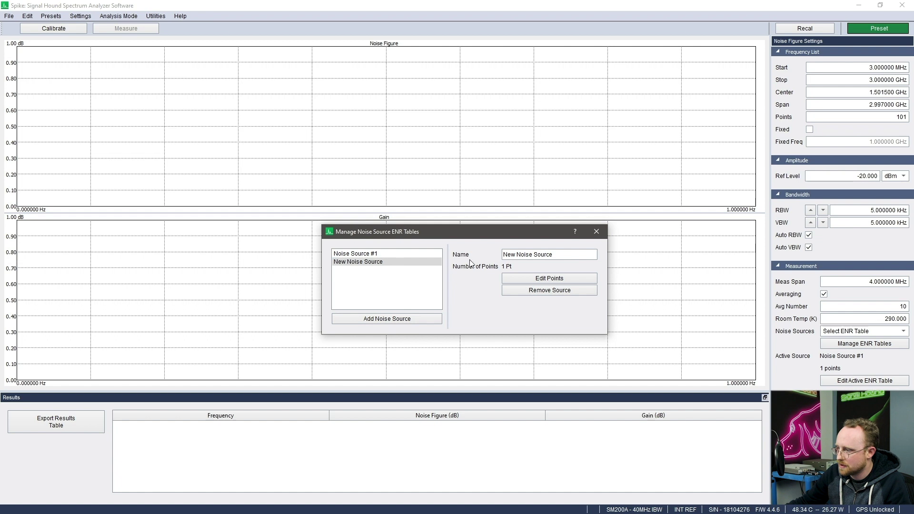
left_click_drag(564, 256, 451, 245)
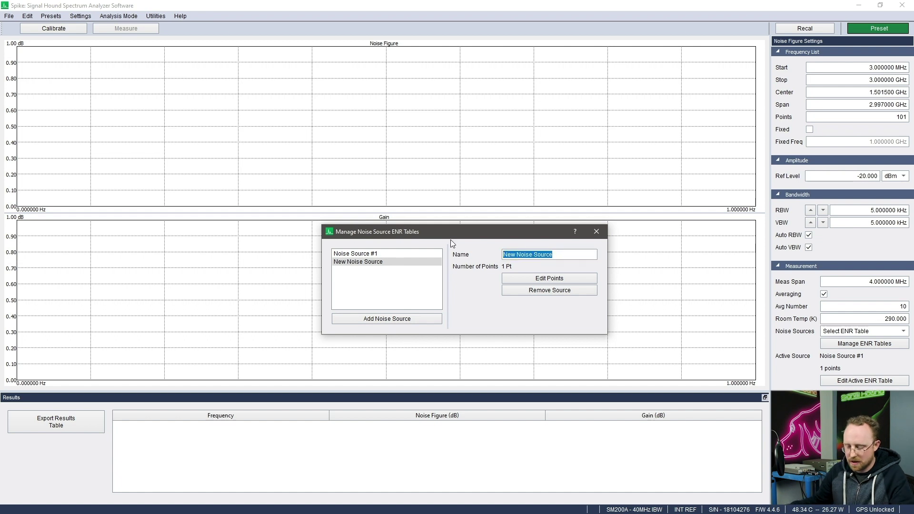
type("Keysight")
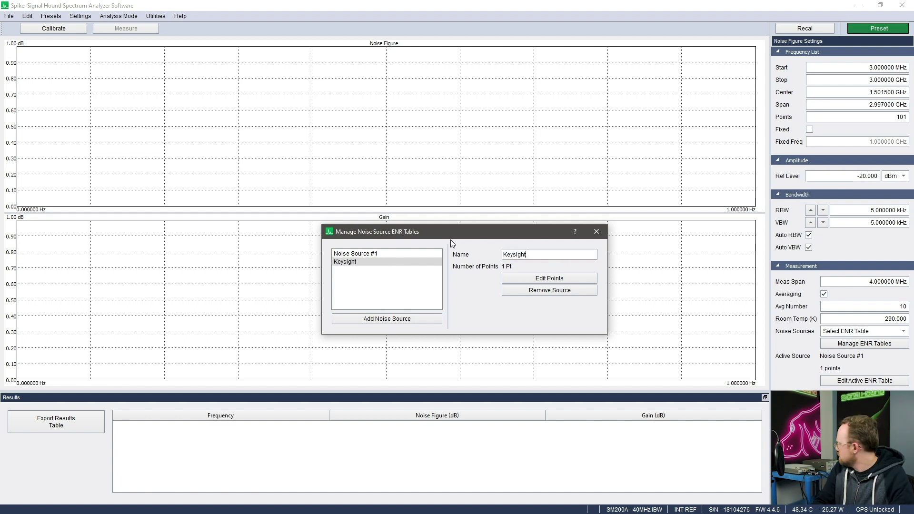
type(" 346B")
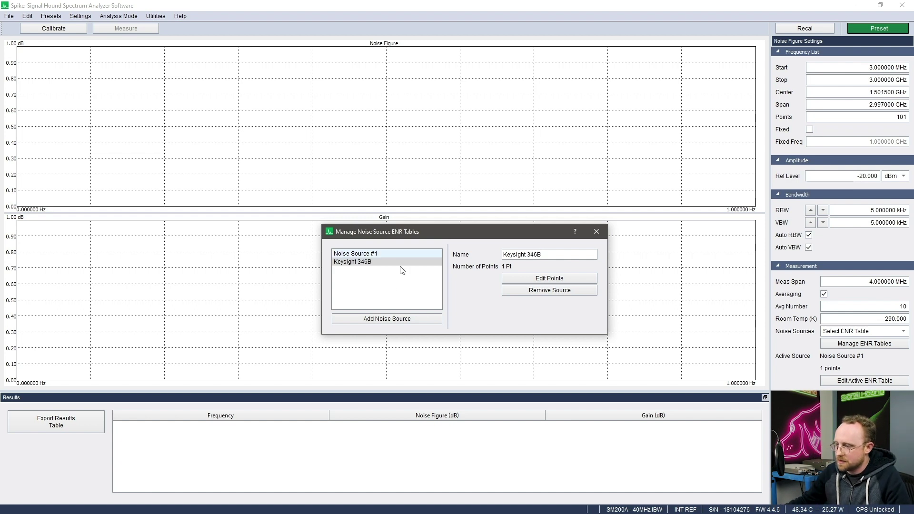
Edit Keysight 346B's ENR points, selecting the first frequency entry to replace
left_click(358, 263)
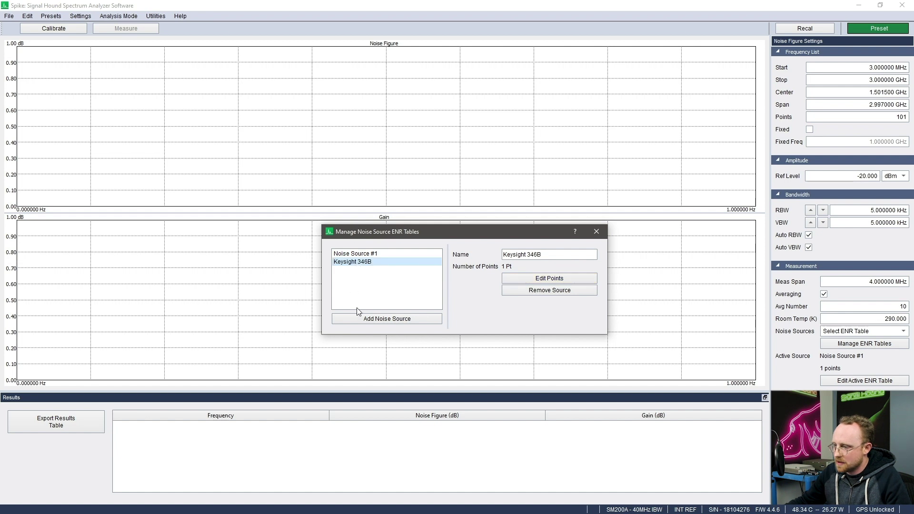
left_click(522, 278)
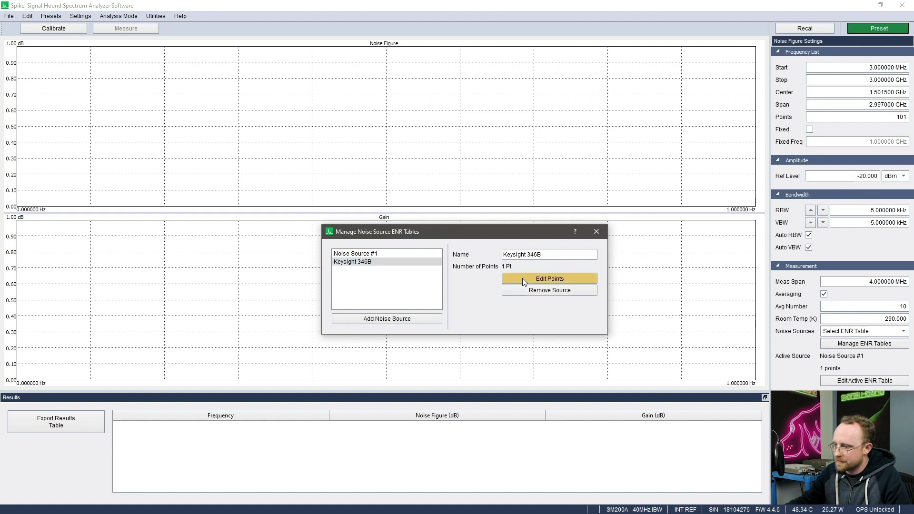
left_click(391, 261)
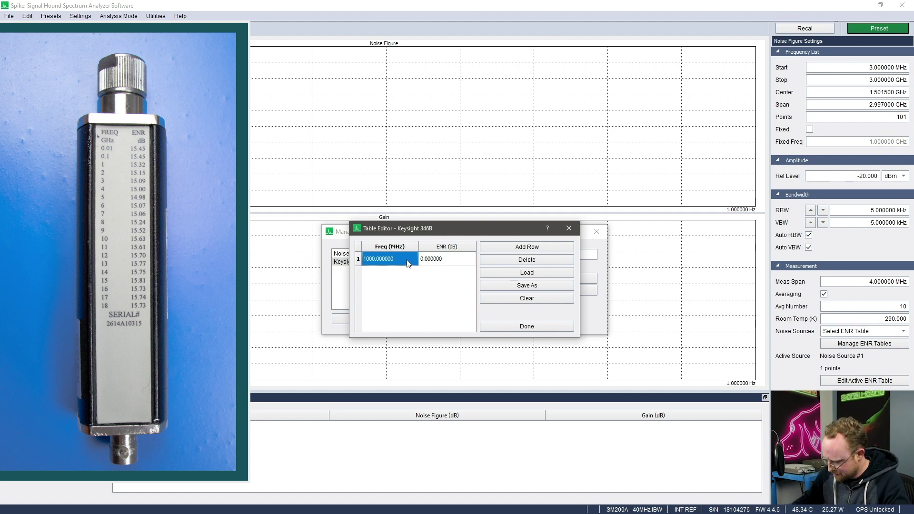
Enter the first ENR points: 0.01 at 15.45 dB, then 0.1, 1, 2 and 3 (15.32, 15.15, 15.09 dB)
type("0.01")
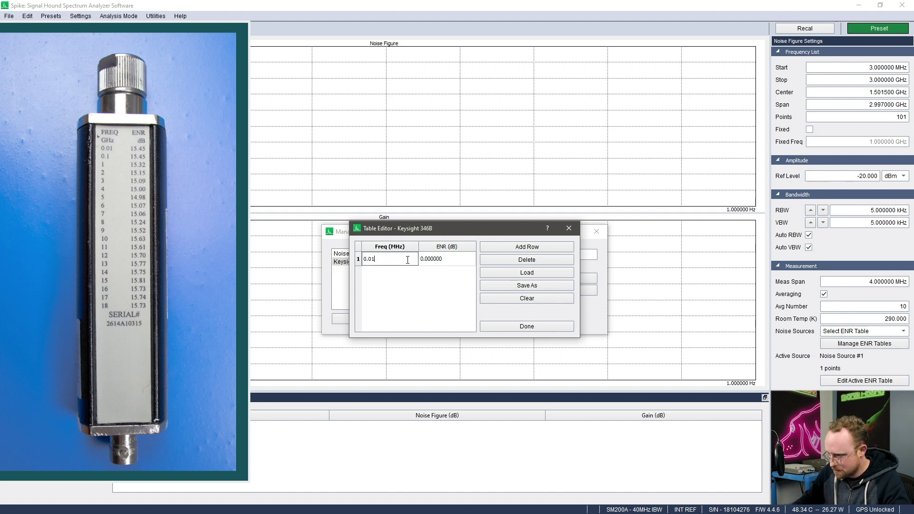
key("Tab")
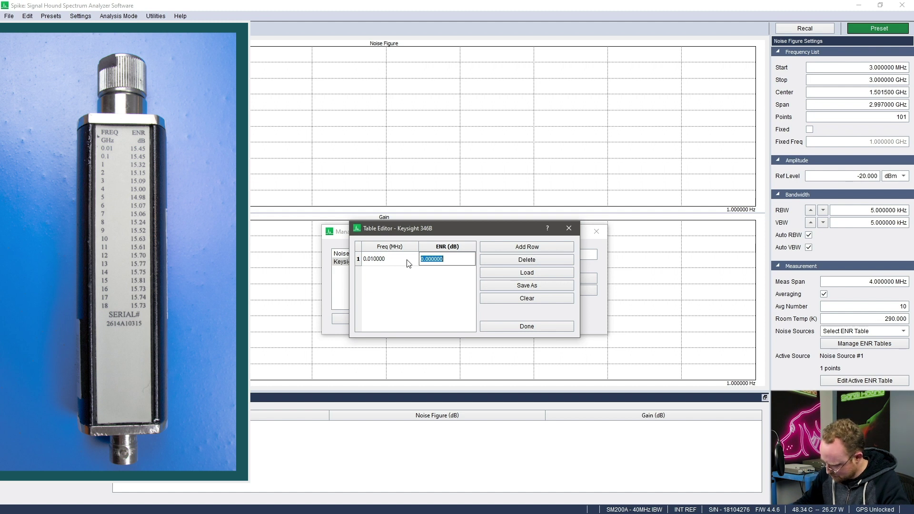
type("15.45")
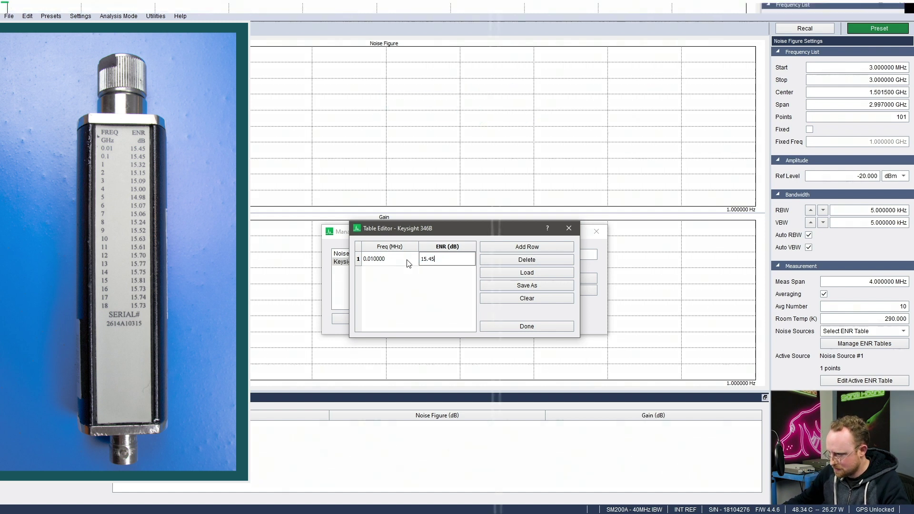
key("Return")
left_click(501, 249)
type("0.1")
key("Tab")
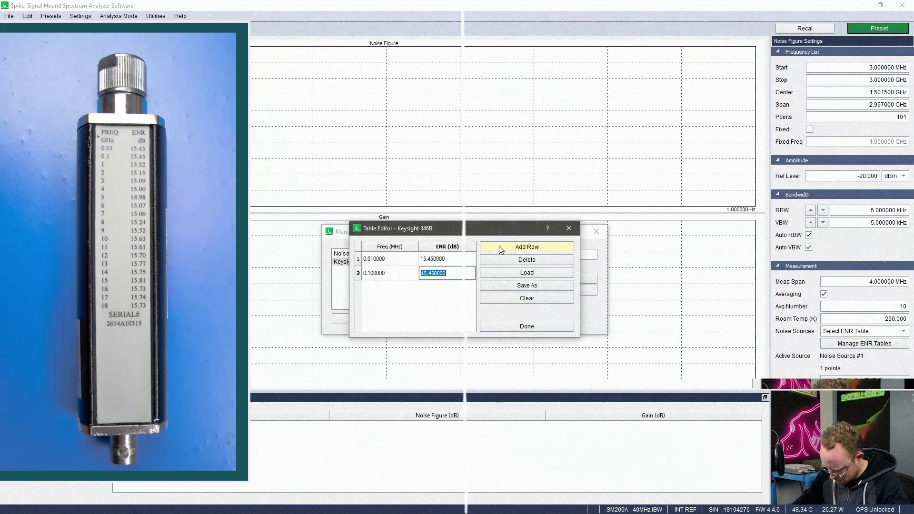
left_click(501, 250)
type("1\t15.32")
left_click(501, 249)
type("2\t15.15")
left_click(501, 249)
type("3")
key("Tab")
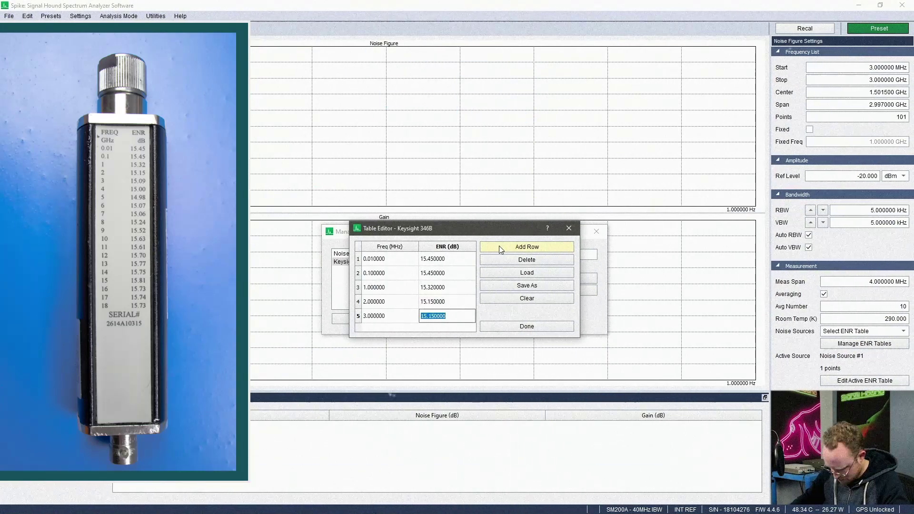
type("15.09")
Add points 4 through 16 with ENR values between 14.98 and 15.73 dB
left_click(501, 249)
type("4\t15")
left_click(501, 249)
type("5\t14.98")
left_click(501, 250)
type("6\t15.07")
left_click(512, 251)
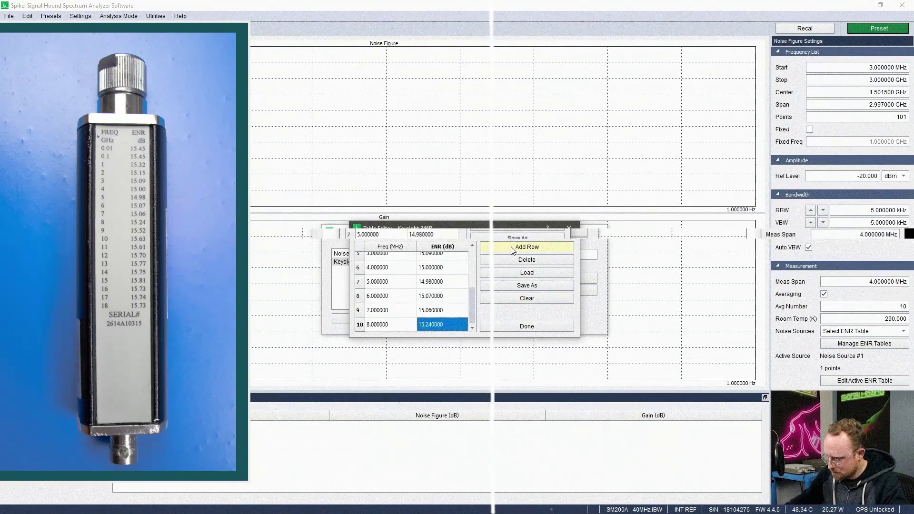
left_click(512, 246)
type("9\t15.52")
left_click(513, 247)
type("10\t15.63")
left_click(513, 247)
type("11\t15.61")
Add the final points 17 at 15.74 dB and 18 at 15.73 dB, then save the table
left_click(512, 246)
type("12\t15.70")
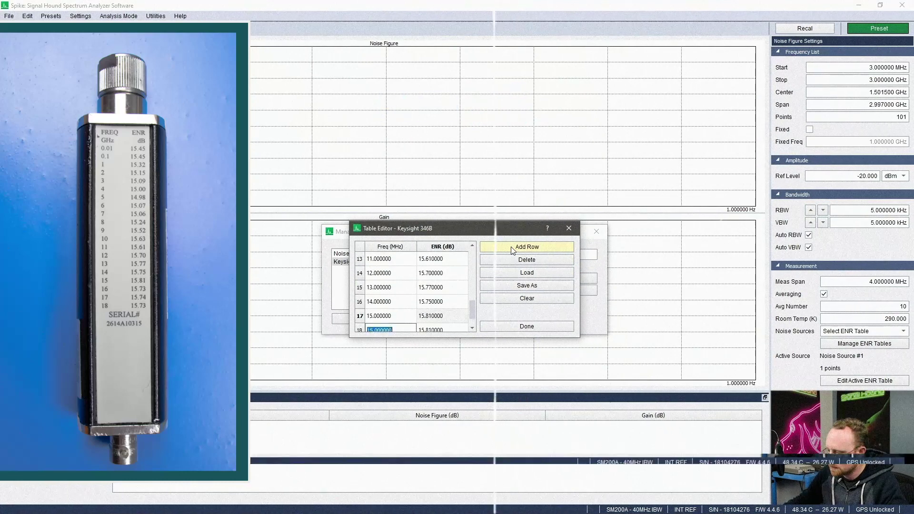
type("16\t15.73")
left_click(513, 247)
type("17\t15.74")
left_click(513, 246)
type("18")
key("Tab")
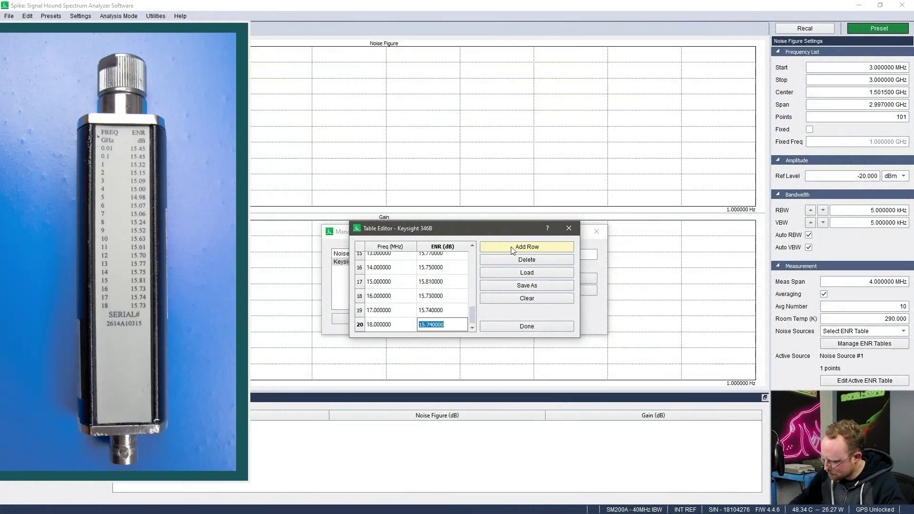
type("15.73")
key("Return")
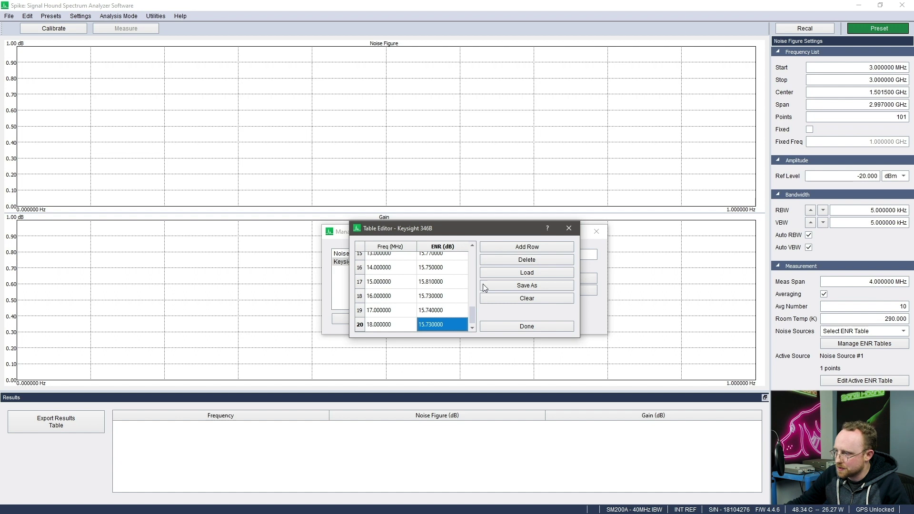
left_click(537, 287)
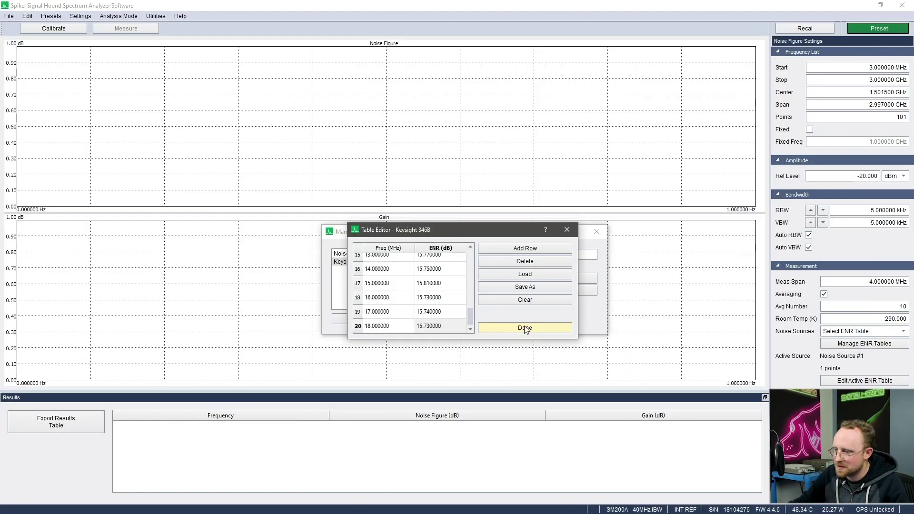
left_click(525, 329)
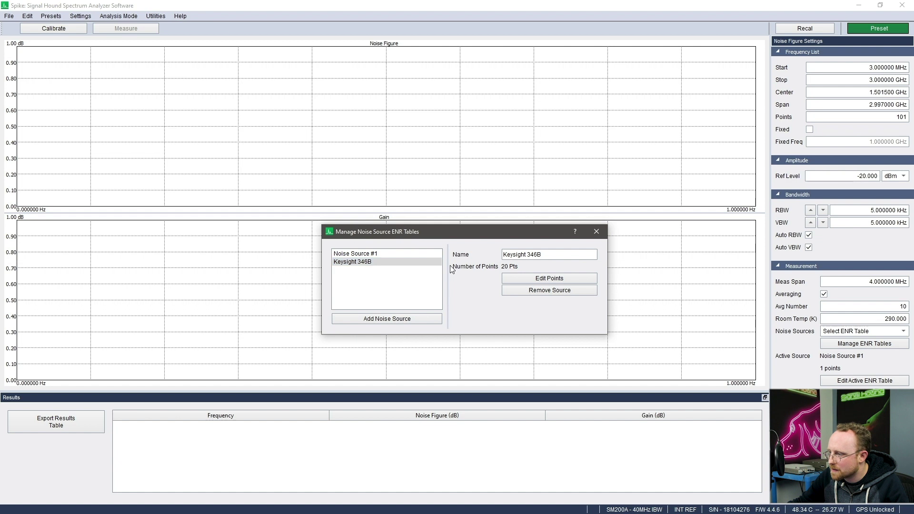
Select Keysight 346B as the active noise source and verify its 20-point ENR table
left_click(598, 232)
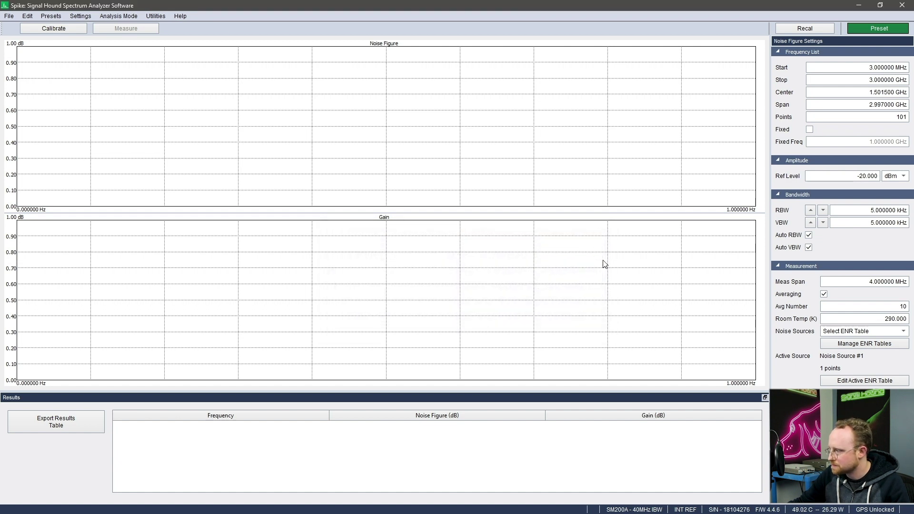
left_click(833, 330)
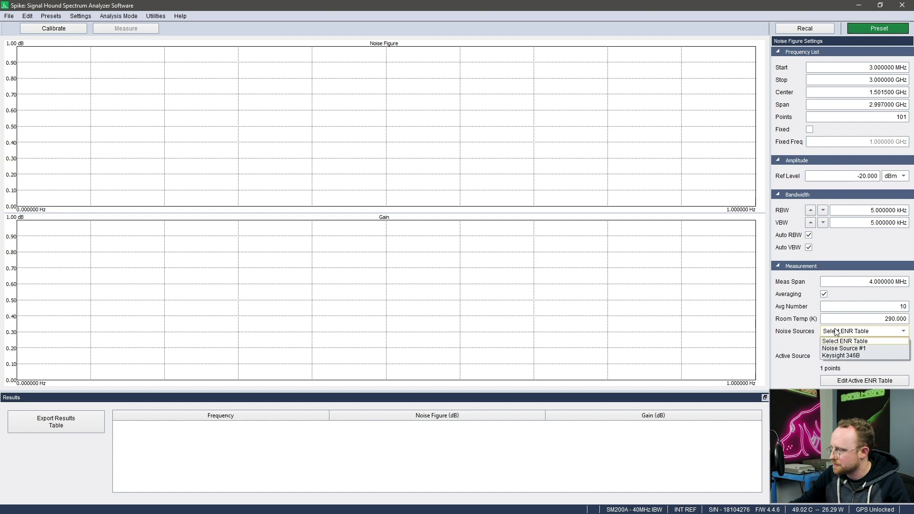
left_click(840, 356)
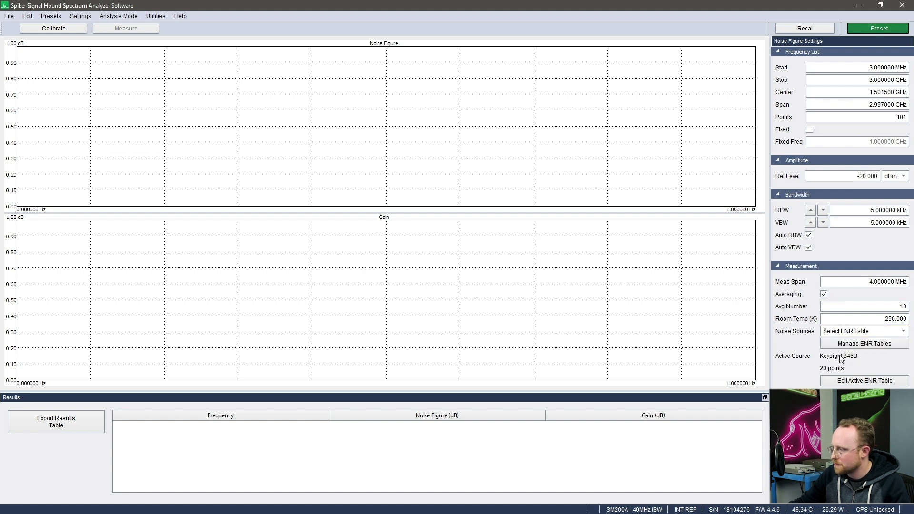
left_click(856, 381)
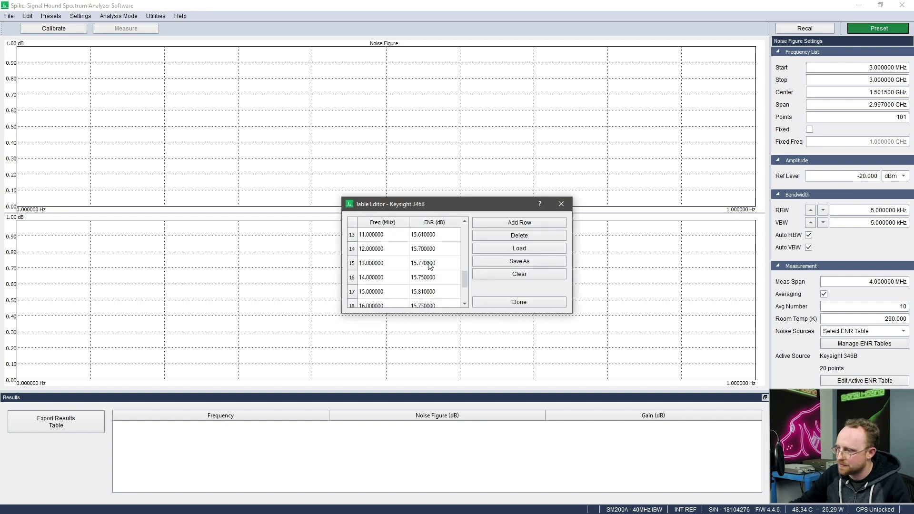
scroll(430, 265, "up", 4)
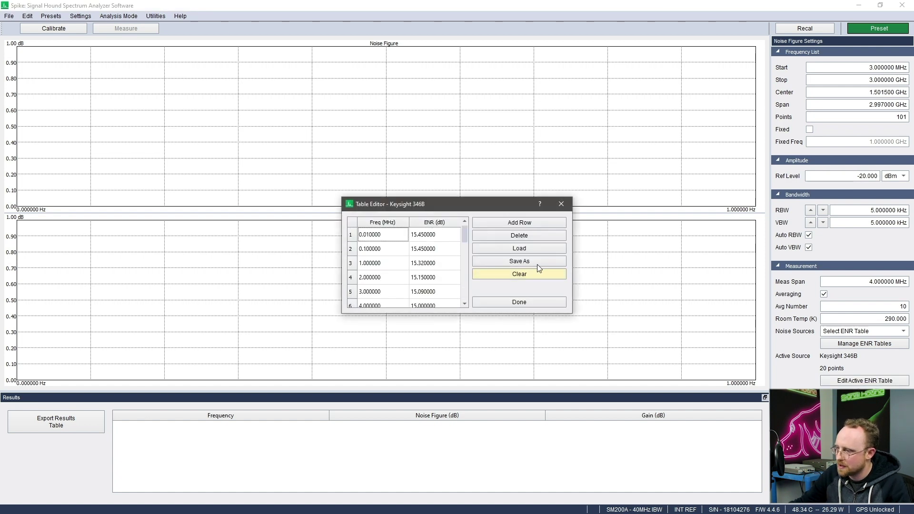
left_click(561, 204)
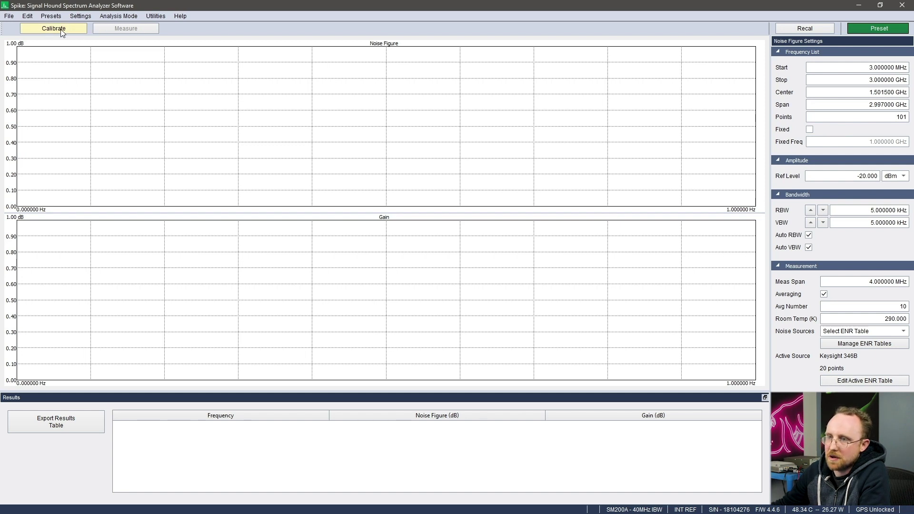
Launch the noise figure calibration with the Calibrate button
left_click(64, 31)
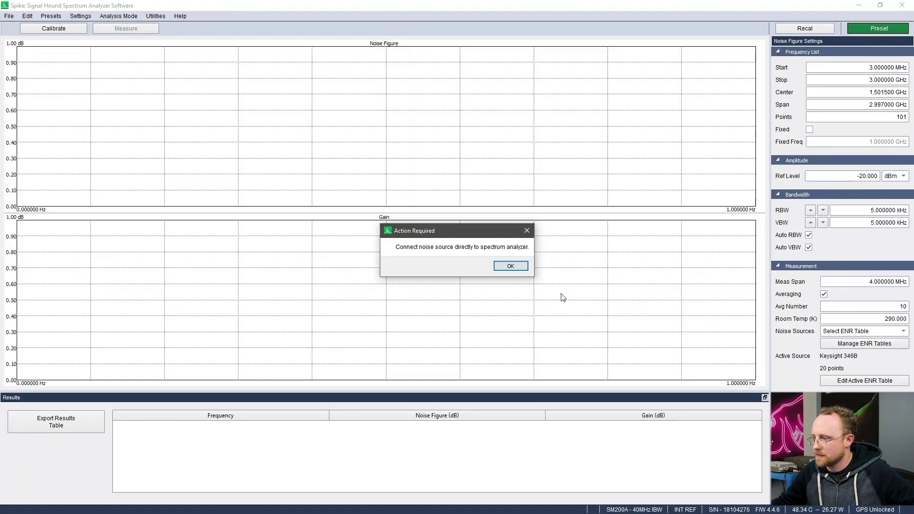
Confirm the noise source is connected, then acknowledge the calibration success message
left_click(523, 266)
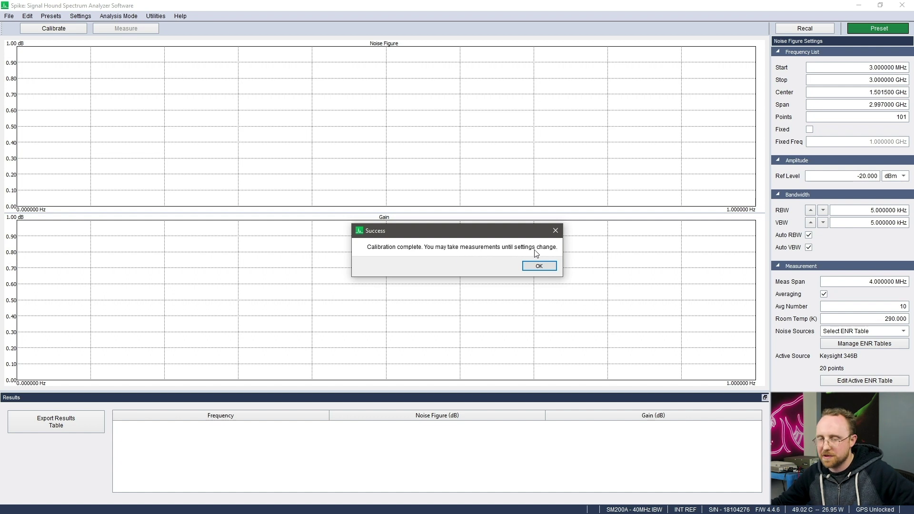
left_click(536, 266)
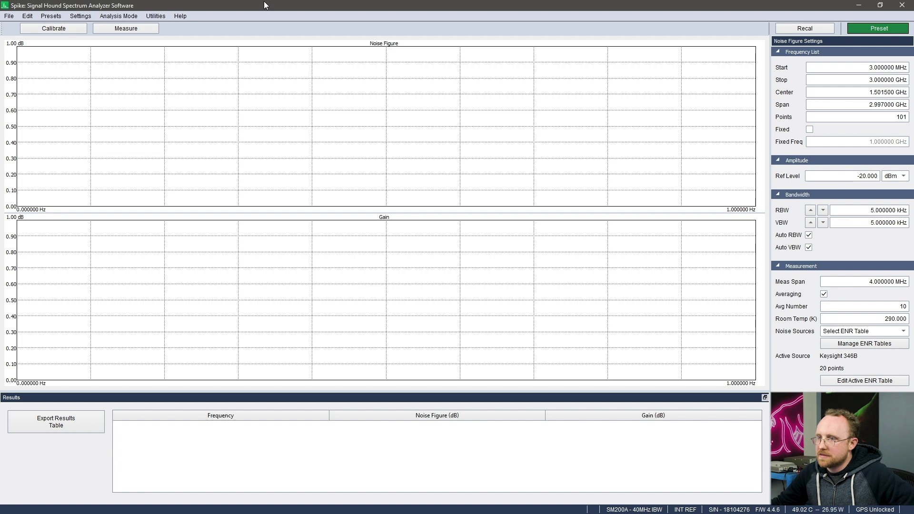
Start the Measure sweep and confirm the amplifier setup prompt to run the 3 MHz–3 GHz measurement
left_click(127, 28)
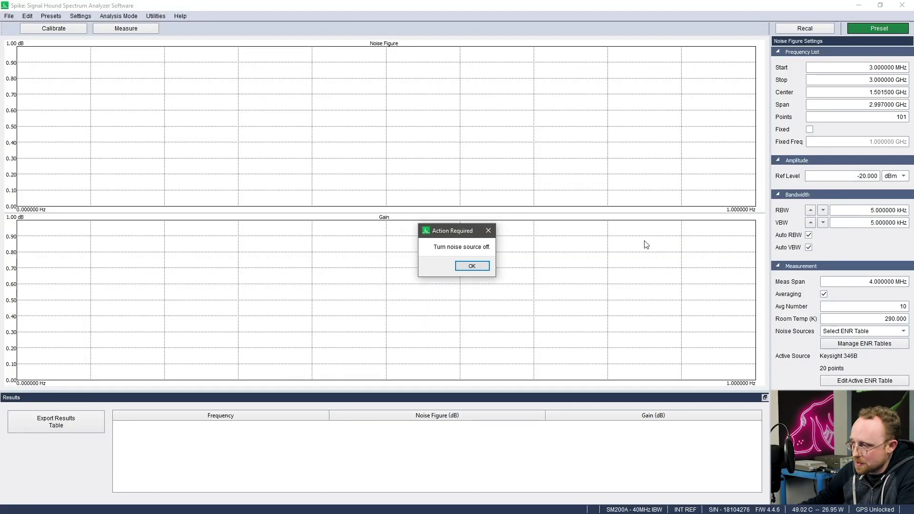
left_click(478, 267)
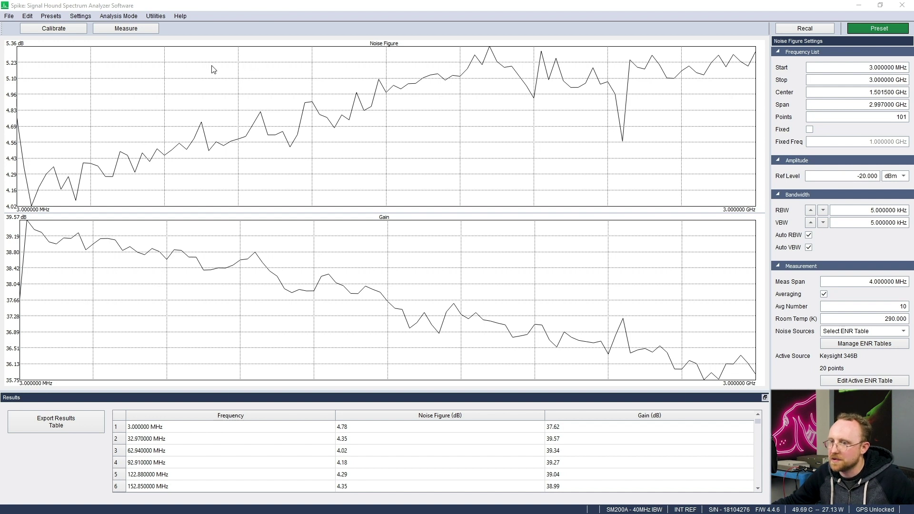
Place a marker on the Noise Figure trace and move it to about 1.02 GHz
right_click(210, 111)
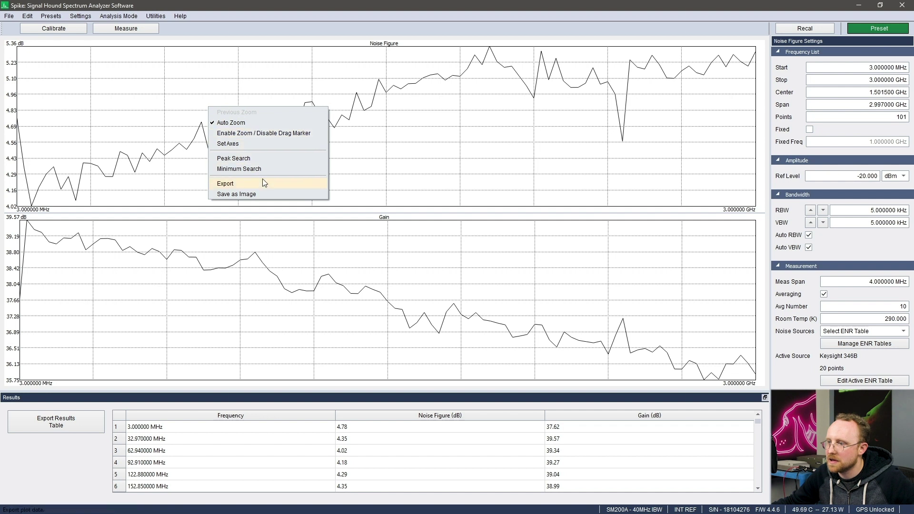
left_click(202, 125)
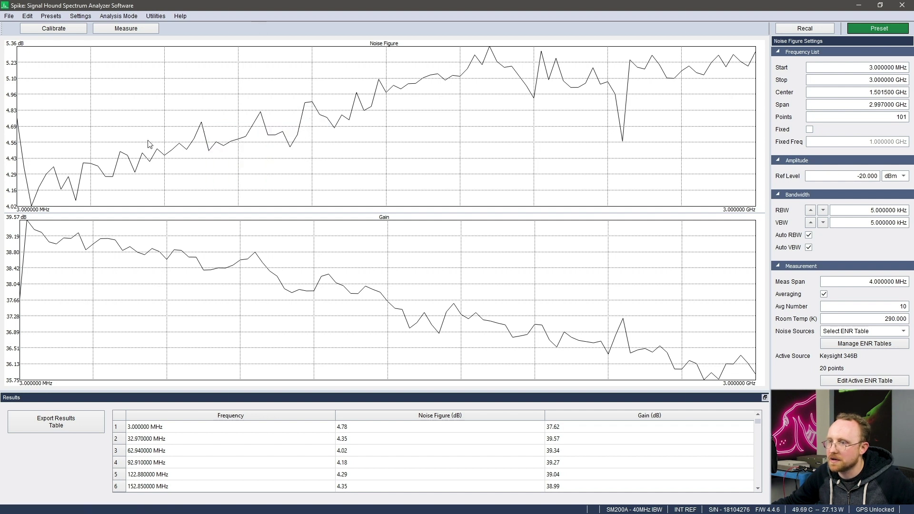
left_click(274, 128)
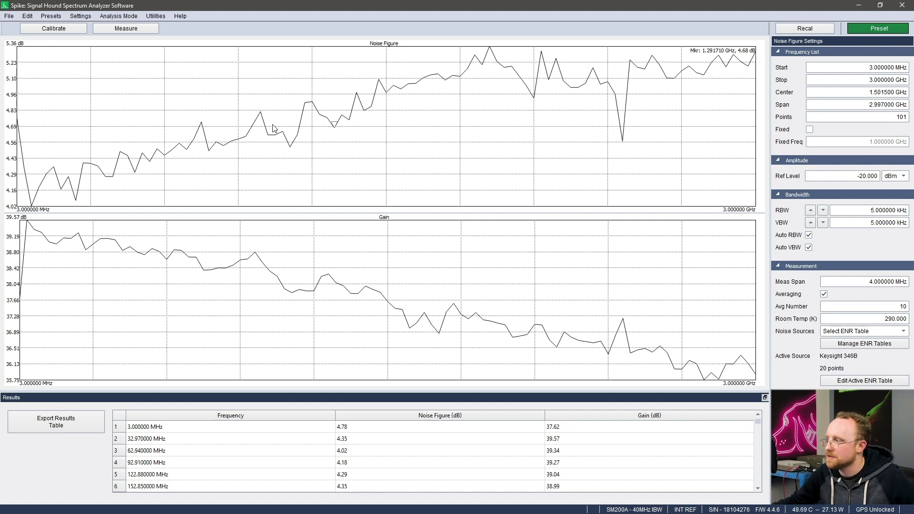
Box-zoom to 566.87 MHz–1.534 GHz, nudge the marker near 962.04 MHz, then restore the previous zoom
right_click(265, 95)
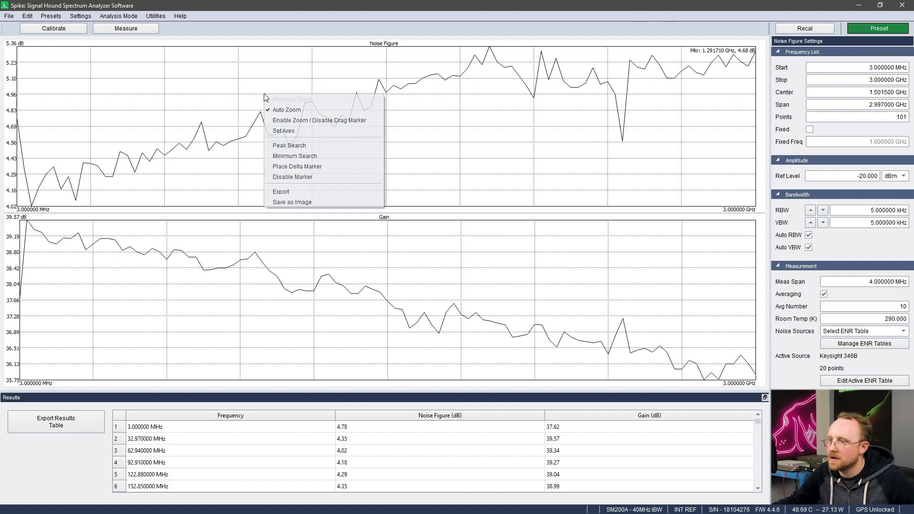
left_click(286, 123)
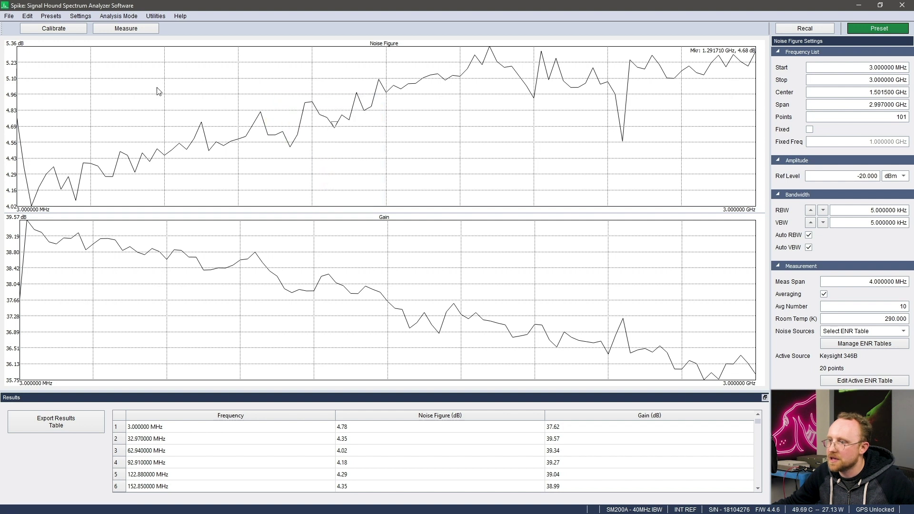
left_click_drag(156, 86, 395, 180)
left_click(319, 113)
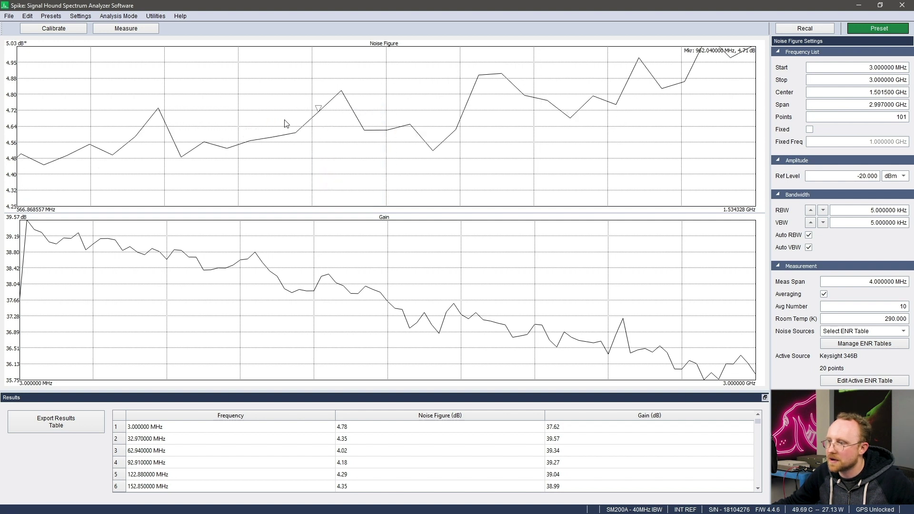
key("Left")
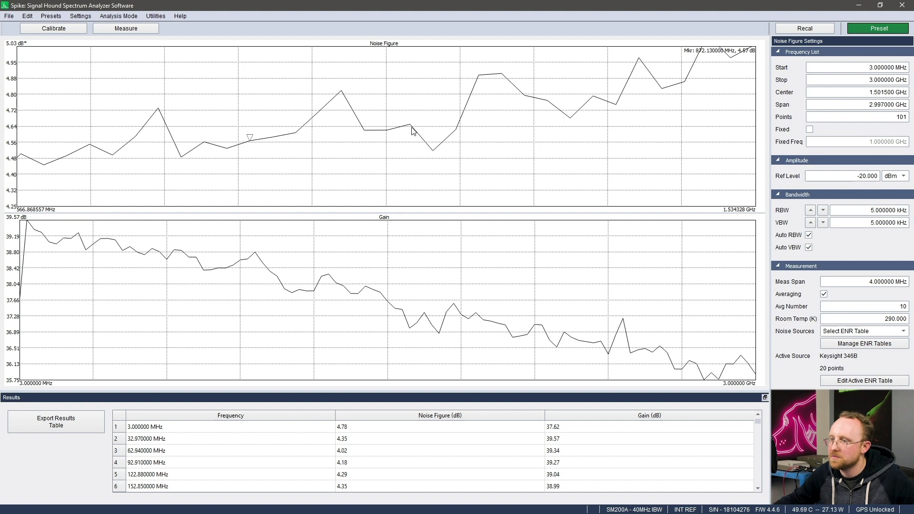
right_click(267, 95)
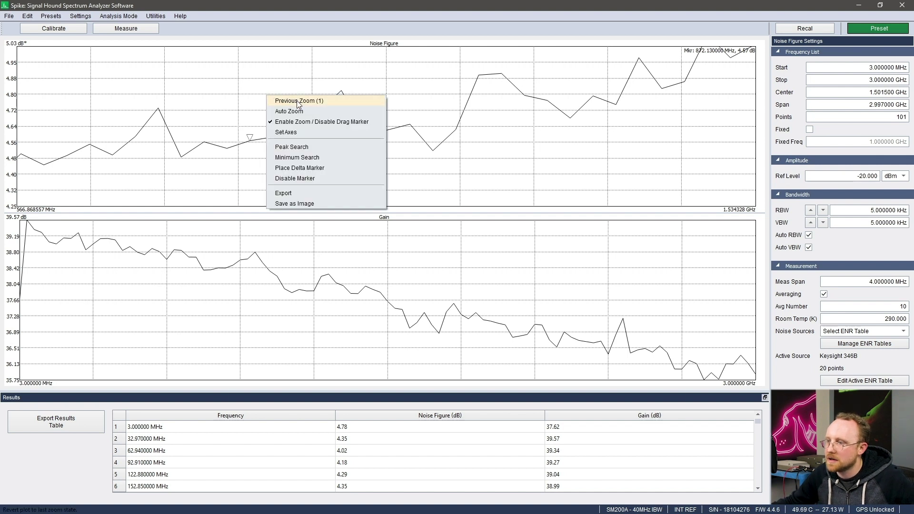
left_click(298, 101)
Run Peak Search, then Minimum Search, to find the highest and lowest noise figure
right_click(269, 95)
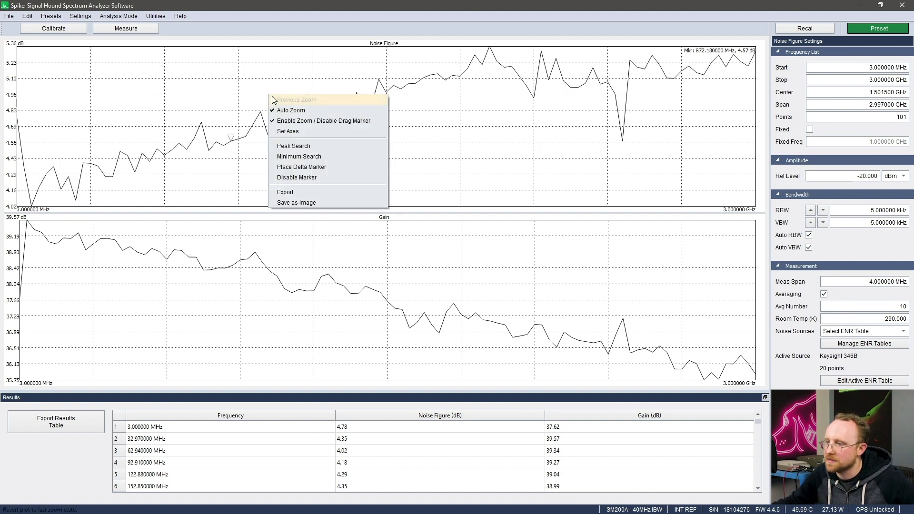
left_click(308, 147)
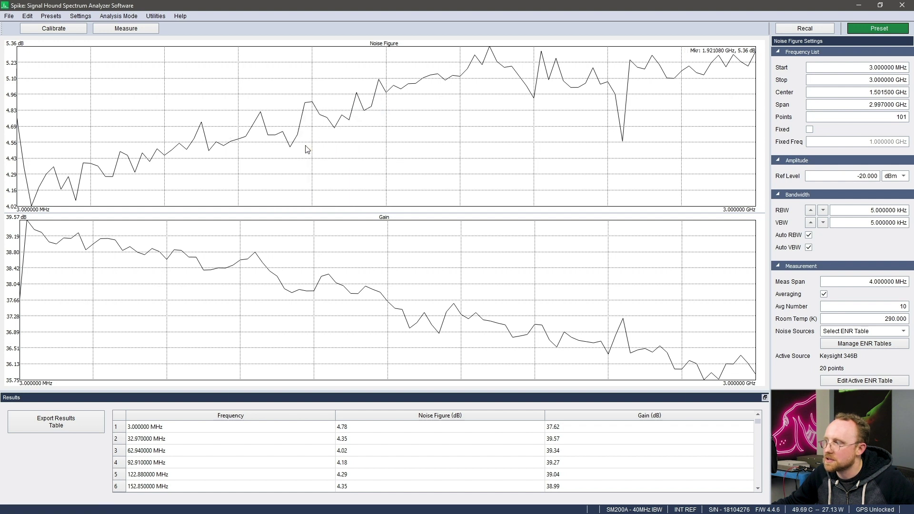
right_click(288, 94)
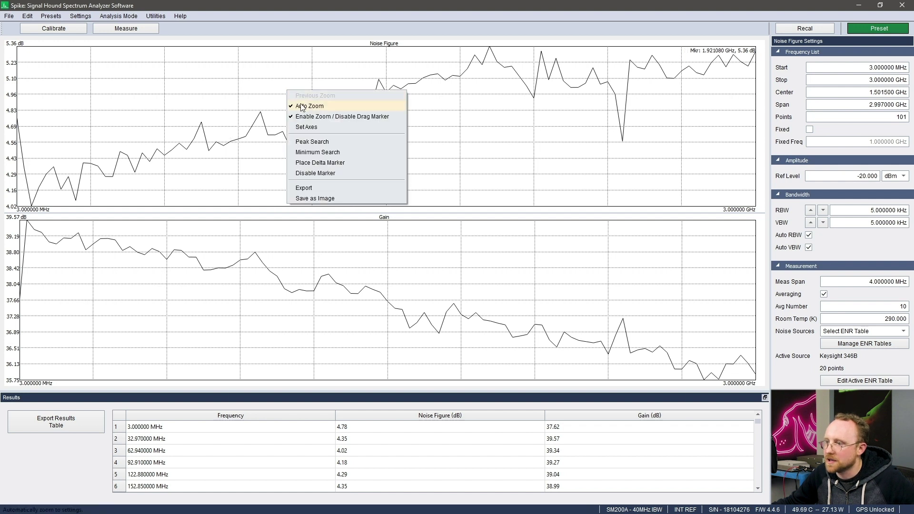
left_click(314, 154)
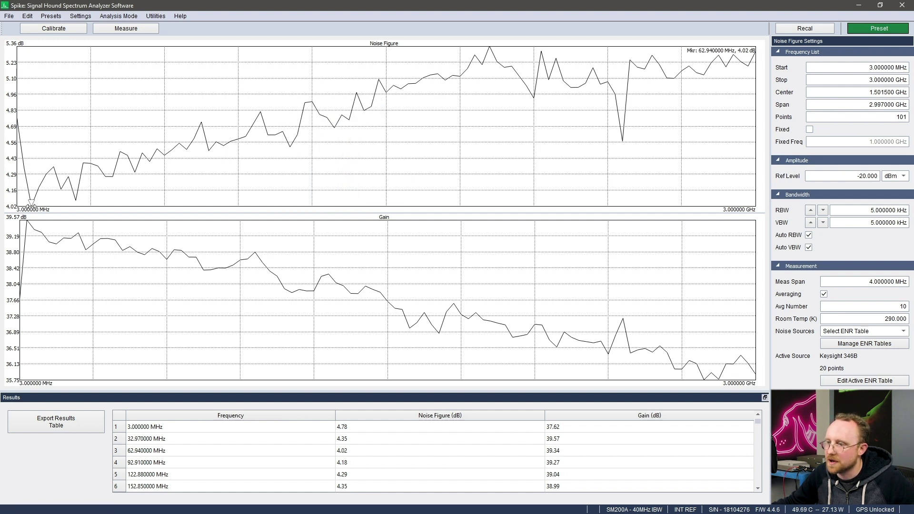
Rescale the noise figure vertical axis to 4.26–5.42 dB by dragging the Y axis
right_click(305, 126)
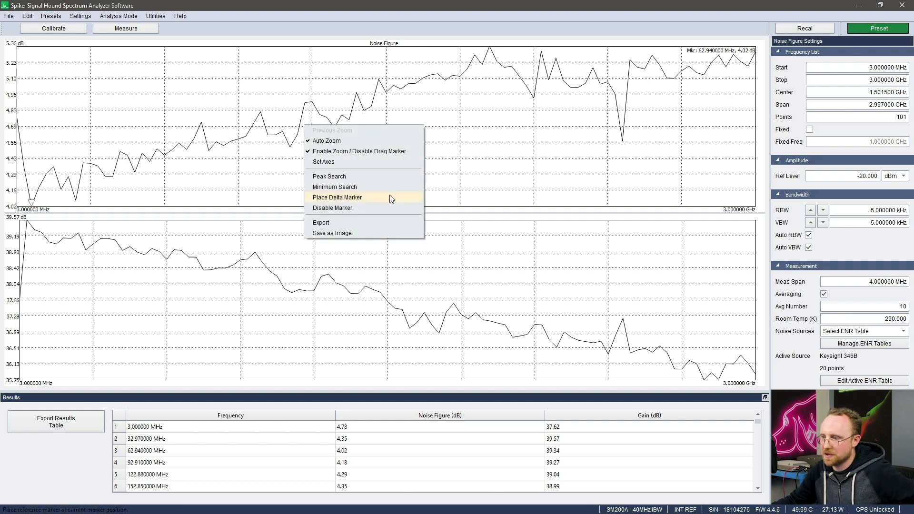
left_click(69, 102)
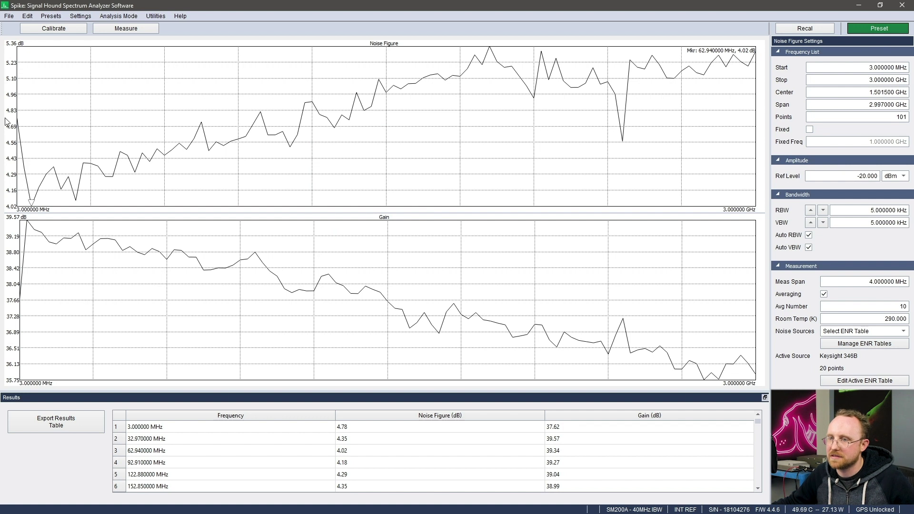
scroll(6, 122, "down", 4)
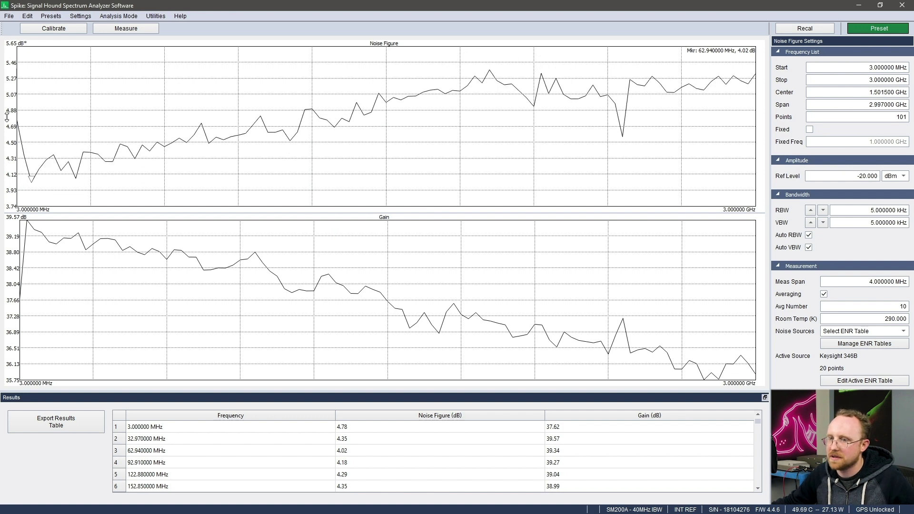
scroll(6, 117, "up", 2)
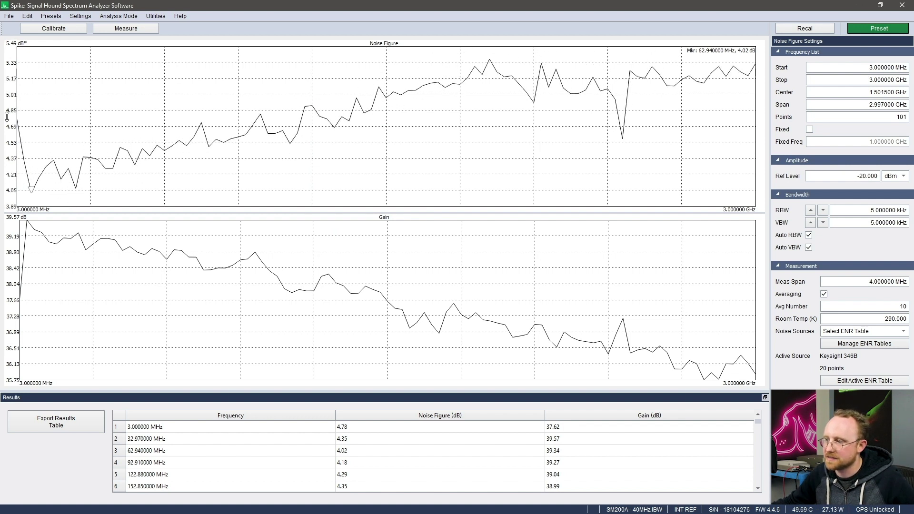
left_click_drag(9, 124, 14, 148)
scroll(15, 144, "up", 3)
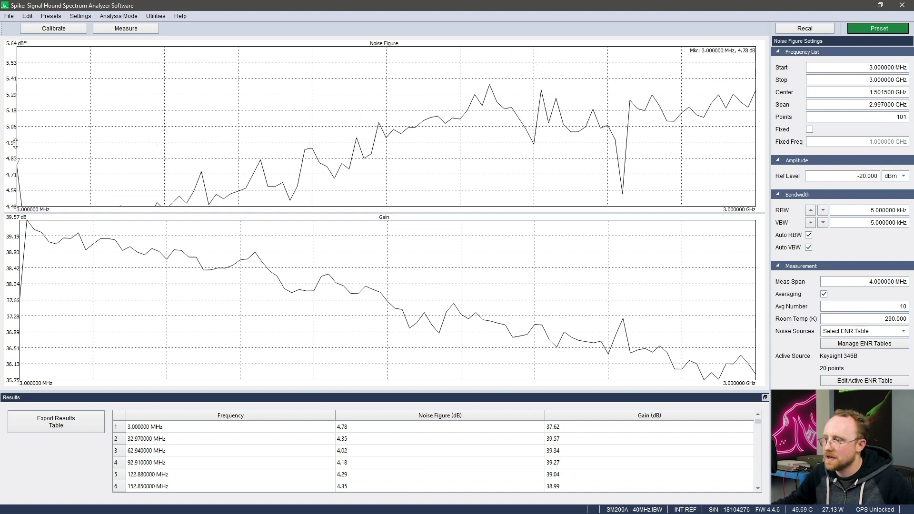
left_click_drag(13, 142, 21, 112)
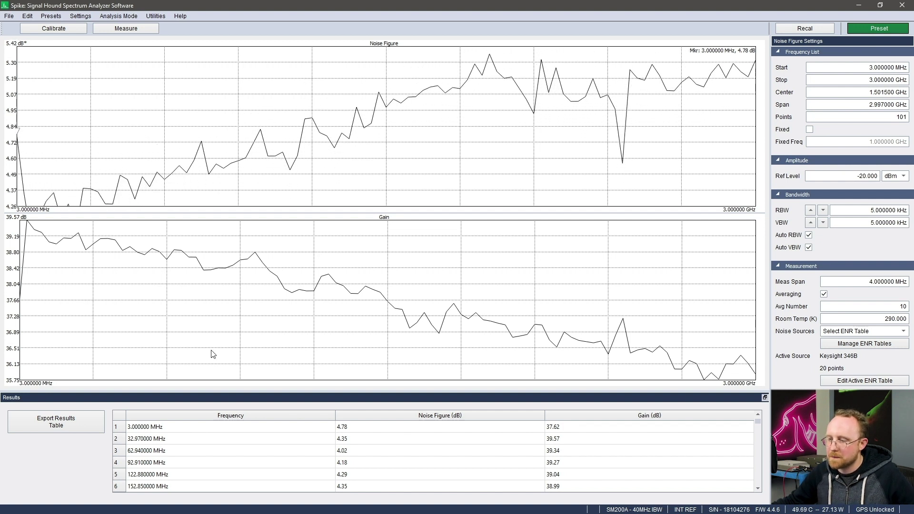
Export the results table as the CSV file 'nf meas' in the Noise Figure Demo folder
scroll(411, 455, "down", 20)
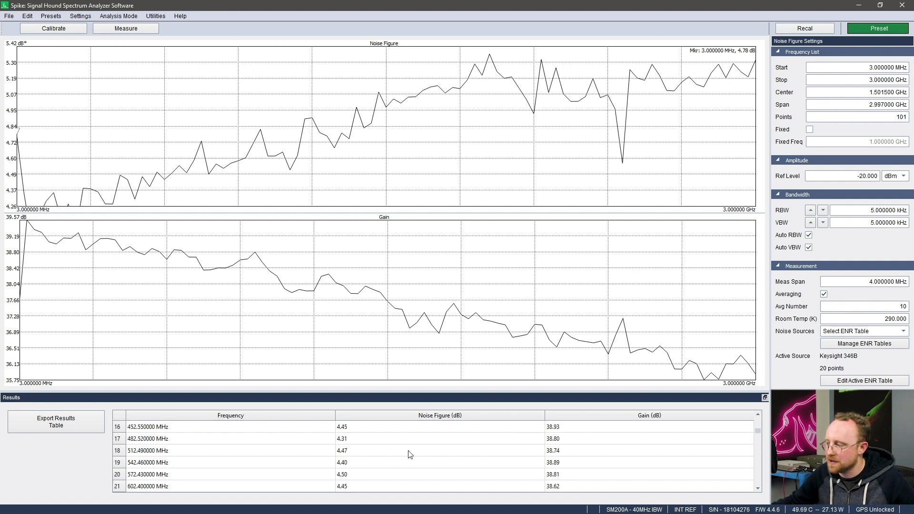
scroll(411, 455, "up", 20)
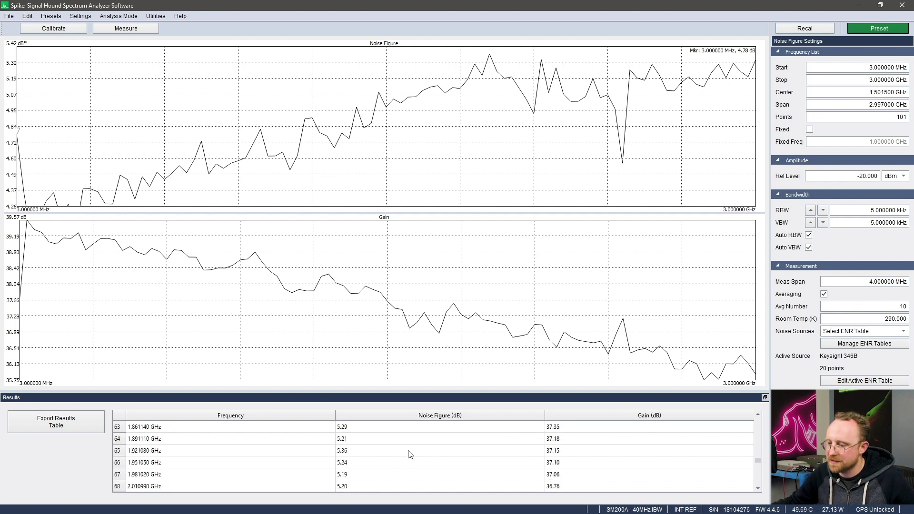
scroll(411, 455, "down", 1)
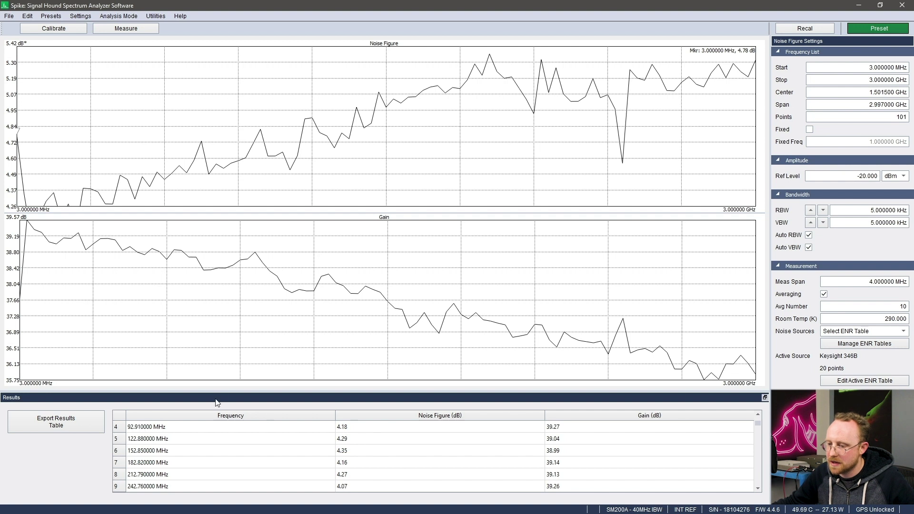
left_click(66, 423)
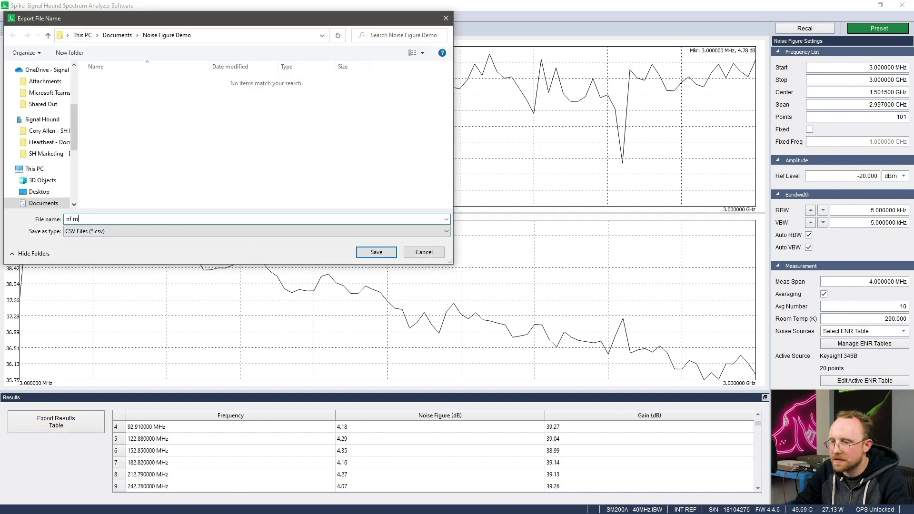
type("nf meas")
key("Return")
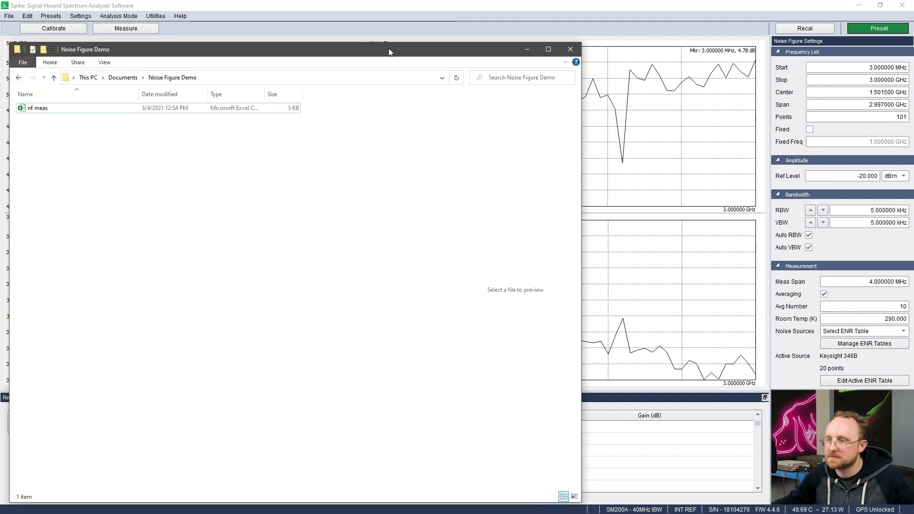
Open the nf meas CSV from the Noise Figure Demo folder in Excel and maximize it
left_click_drag(388, 48, 556, 59)
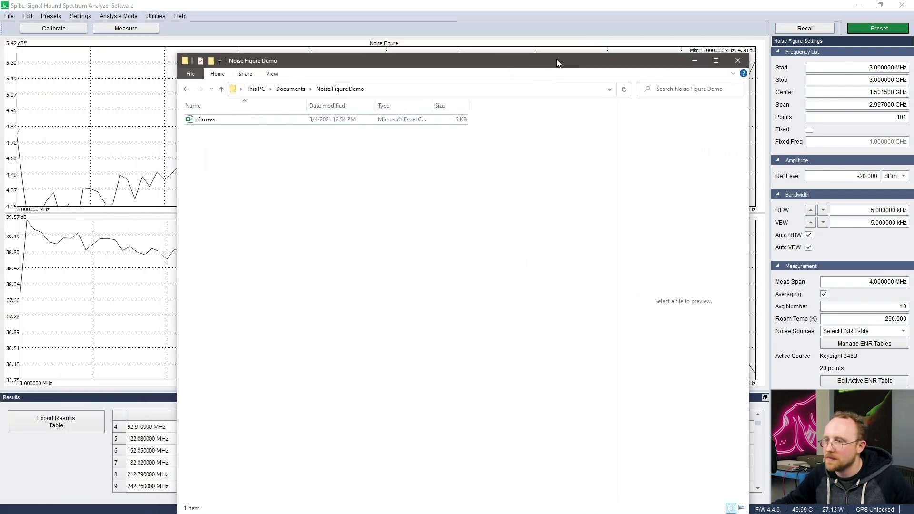
left_click(210, 117)
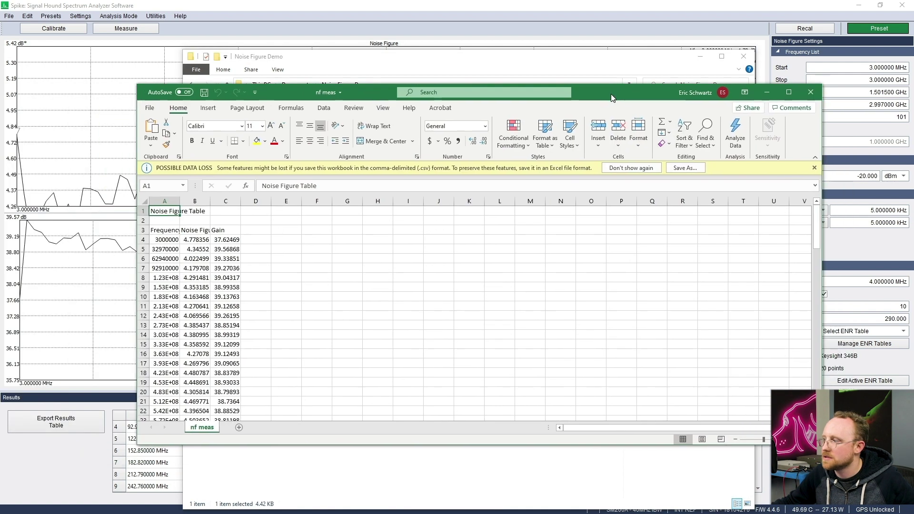
left_click(786, 91)
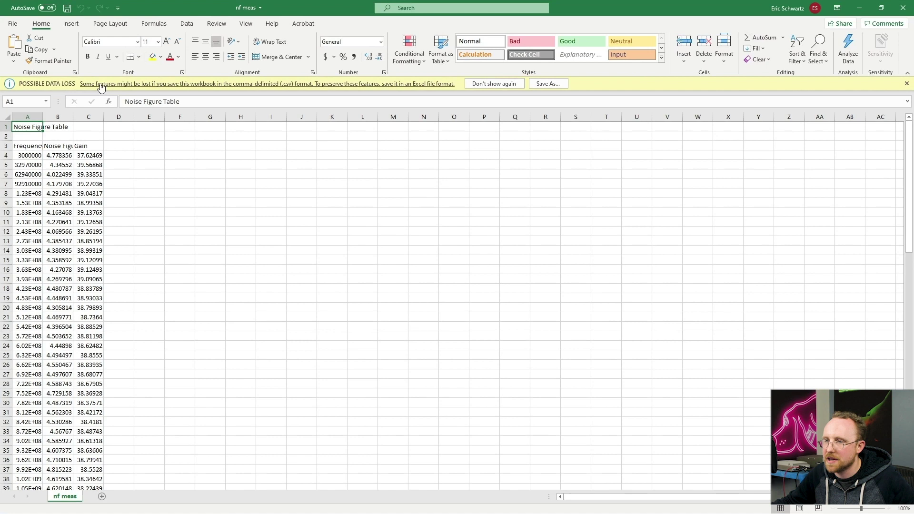
Auto-fit columns A and B to show their full values, then minimize Excel
left_click_drag(43, 115, 42, 114)
double_click(43, 115)
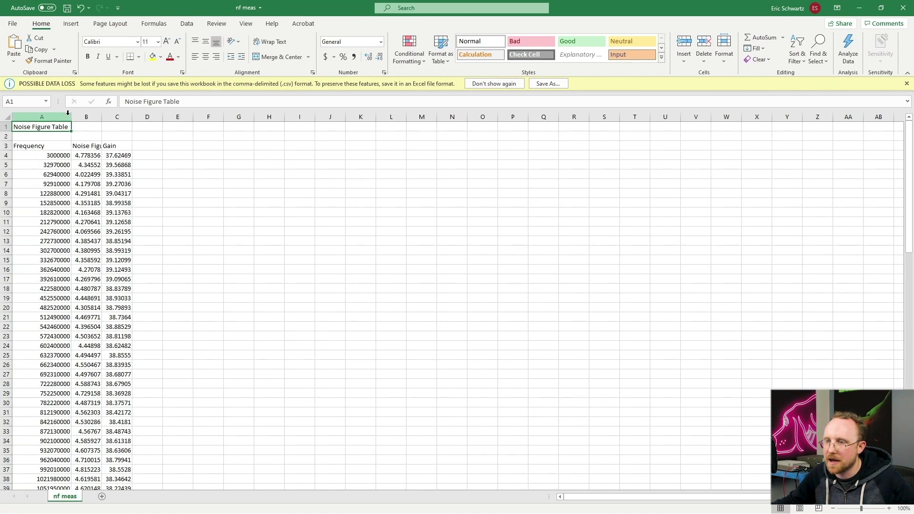
double_click(103, 117)
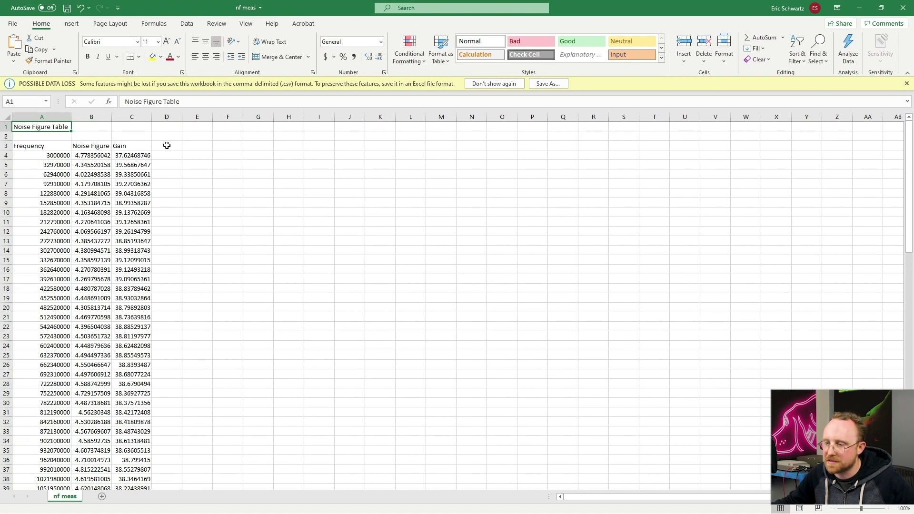
left_click(860, 8)
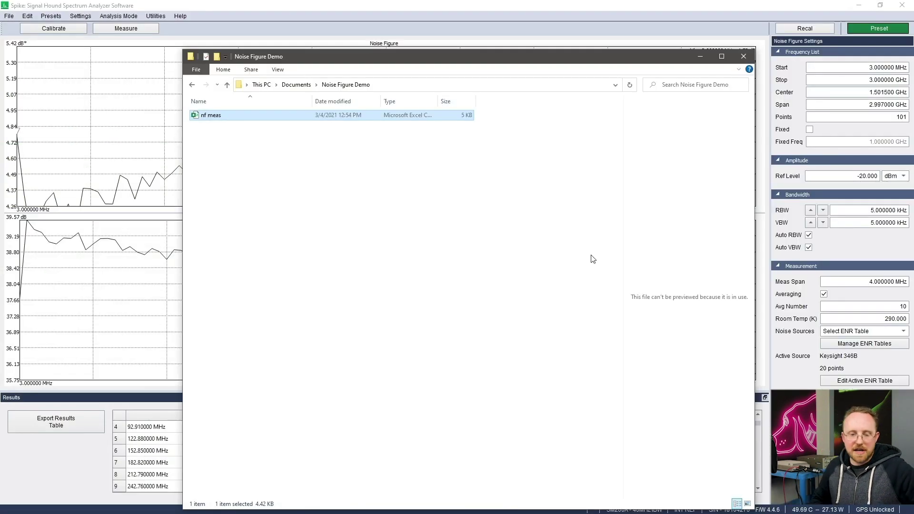